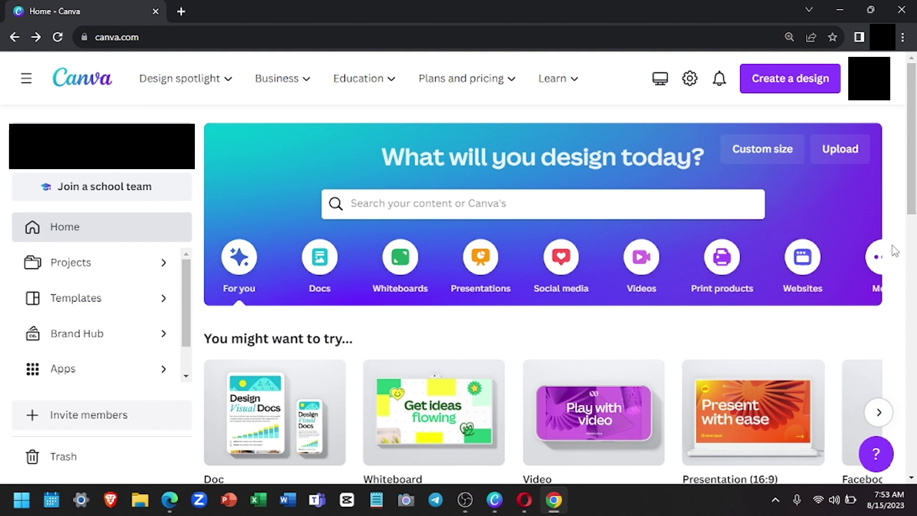
Browse the Canva home page's suggested design types carousel to find the Video option.
click(203, 37)
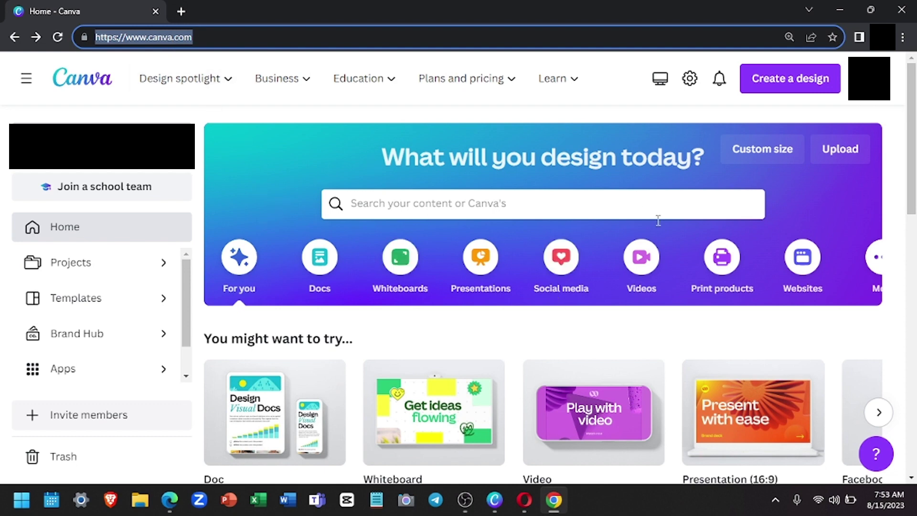
click(549, 324)
scroll(483, 330, down, 3)
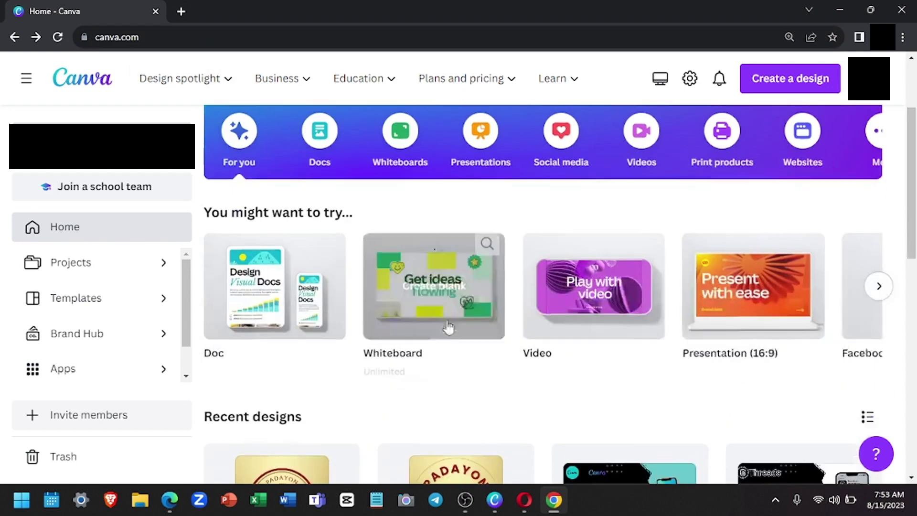
scroll(430, 307, up, 2)
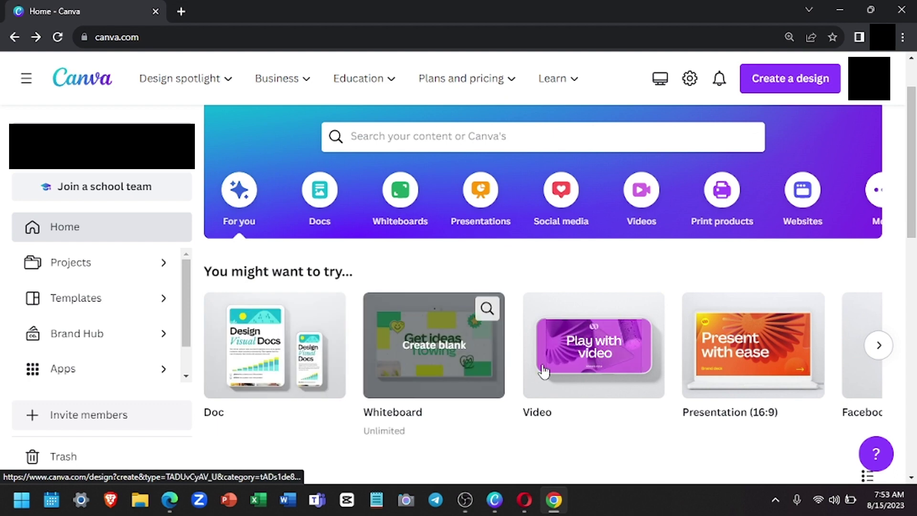
click(878, 345)
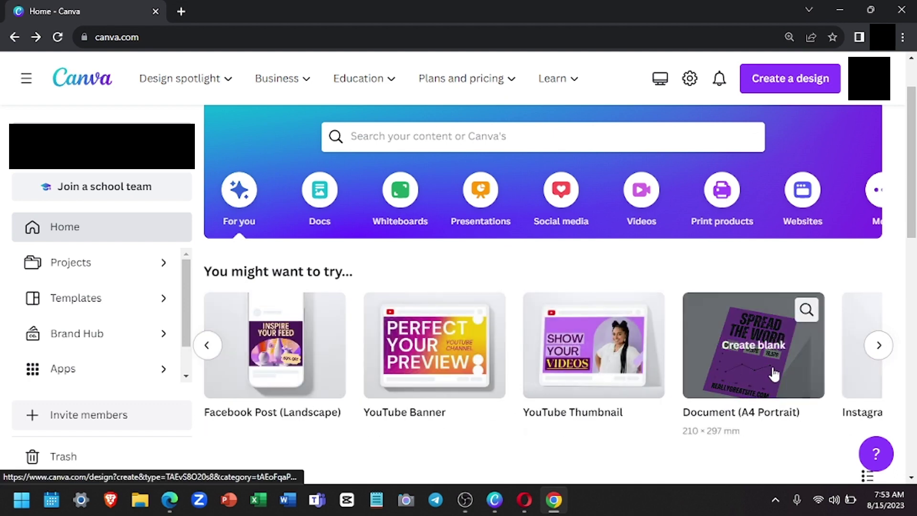
click(880, 348)
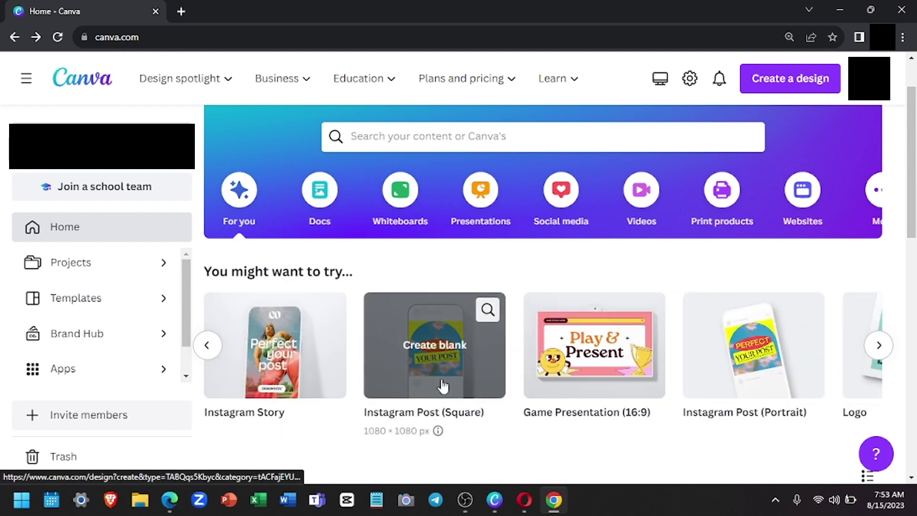
click(204, 351)
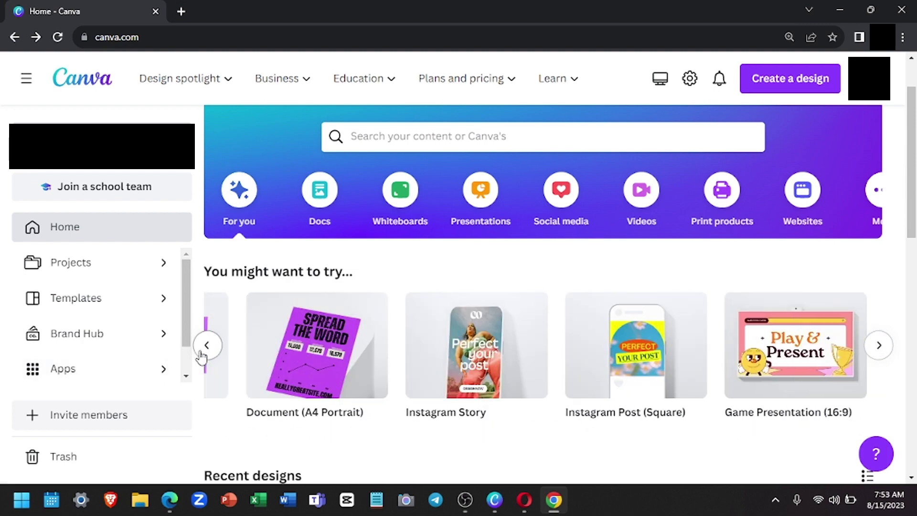
click(205, 351)
scroll(569, 410, down, 1)
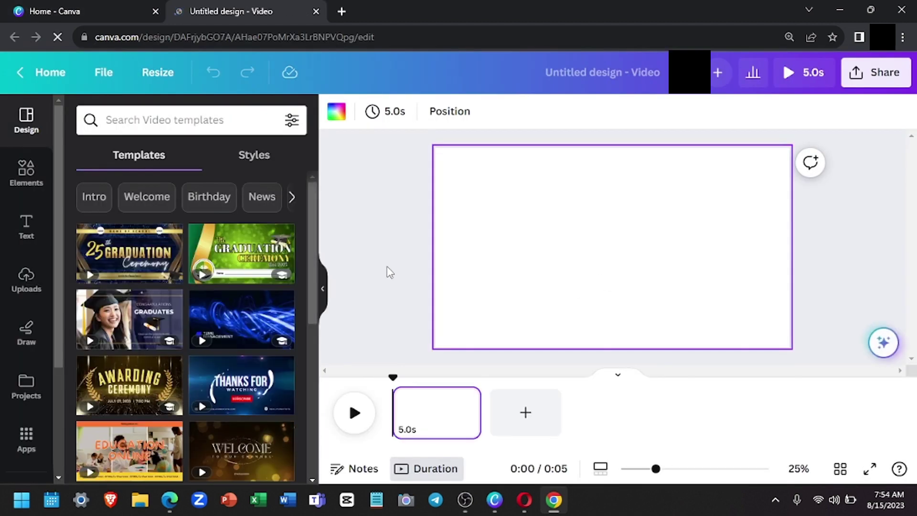
Search Elements for 'road' graphics and add the landscape road image to the page.
click(362, 261)
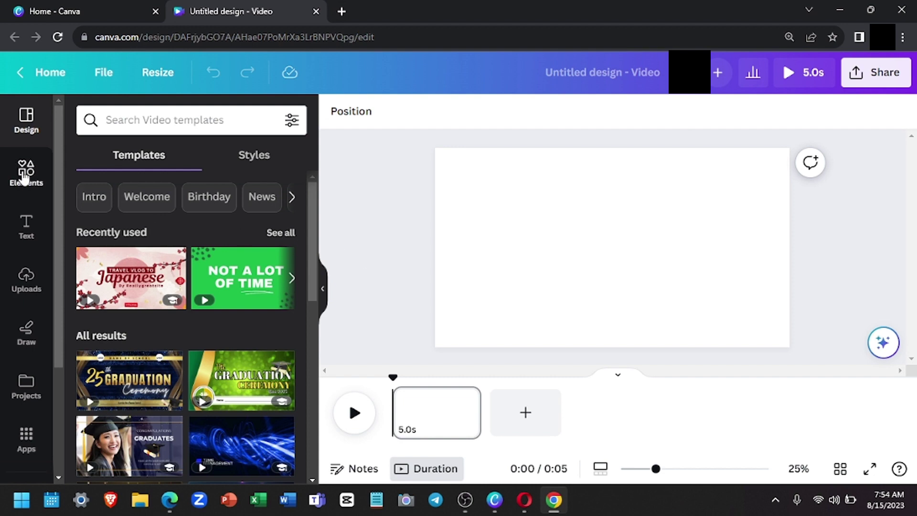
click(27, 173)
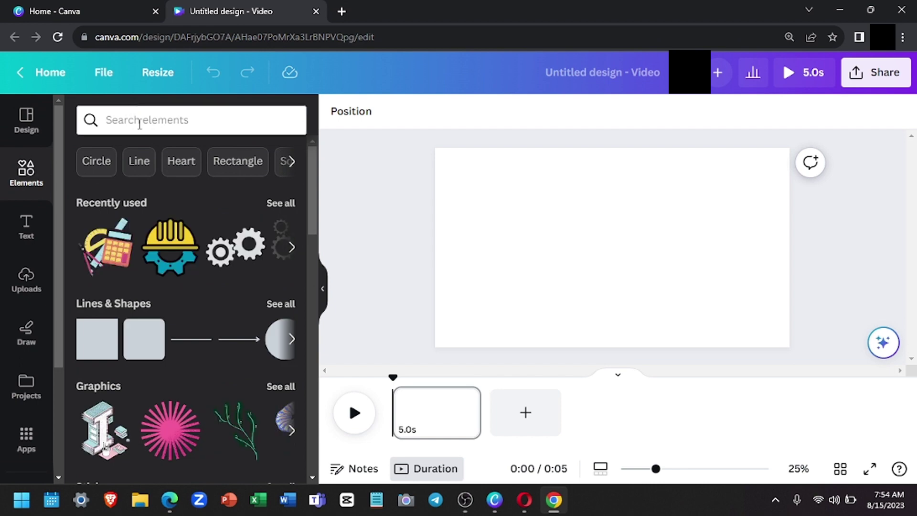
click(139, 120)
text(roa)
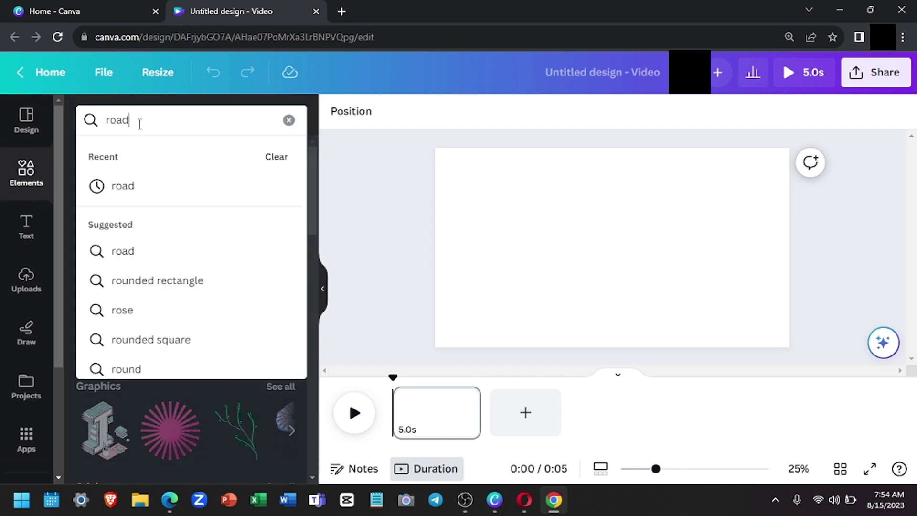
text(d)
key(Return)
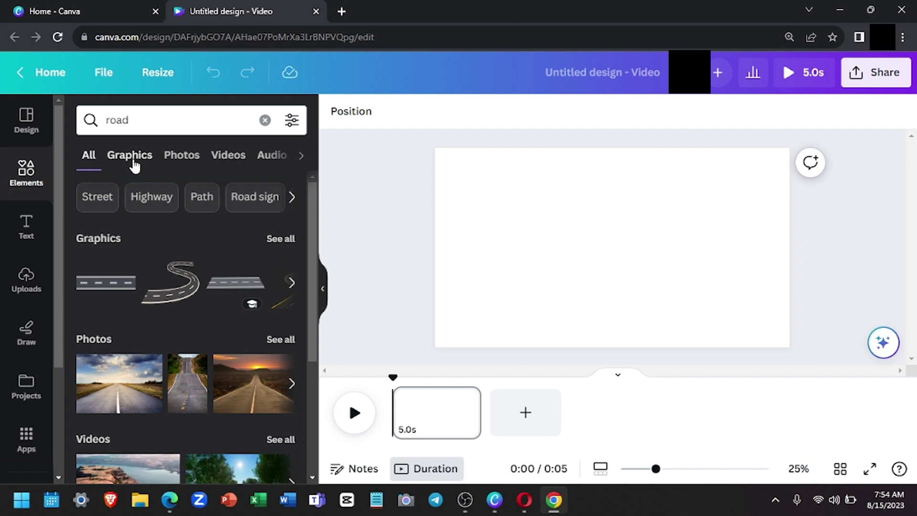
click(130, 156)
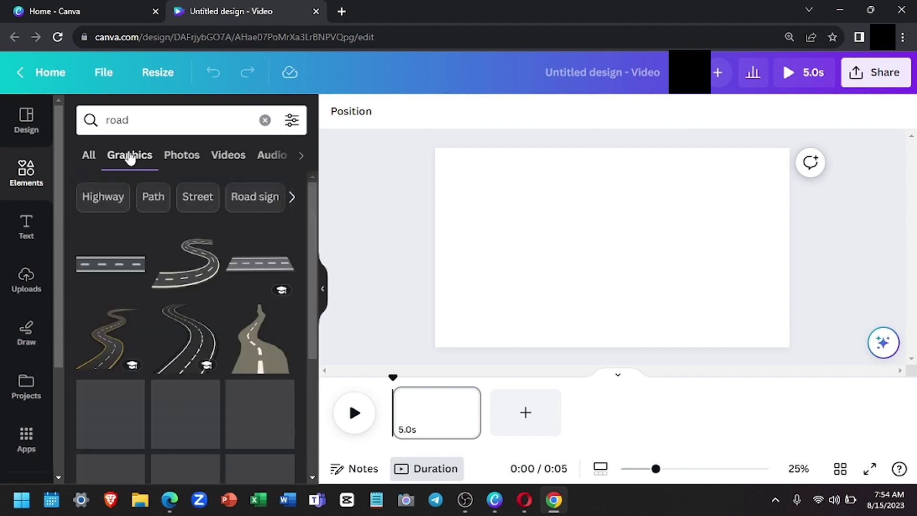
scroll(239, 251, down, 5)
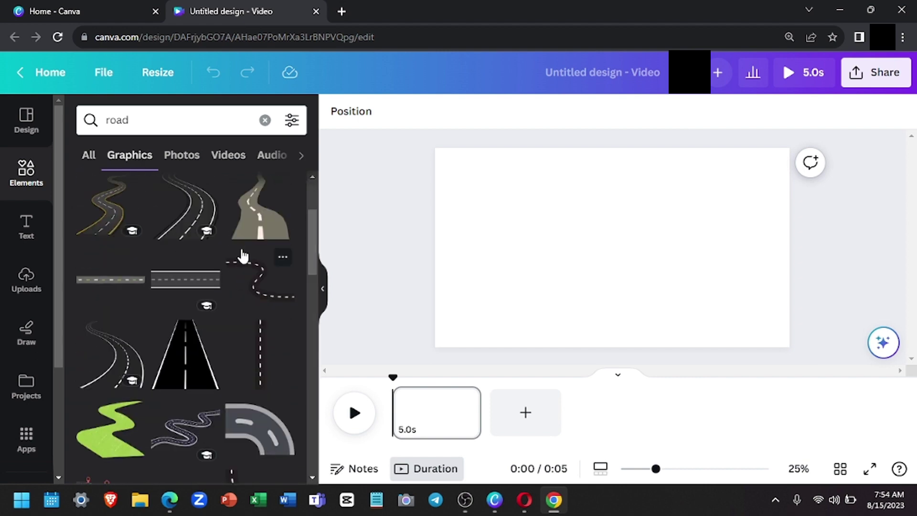
scroll(241, 252, down, 5)
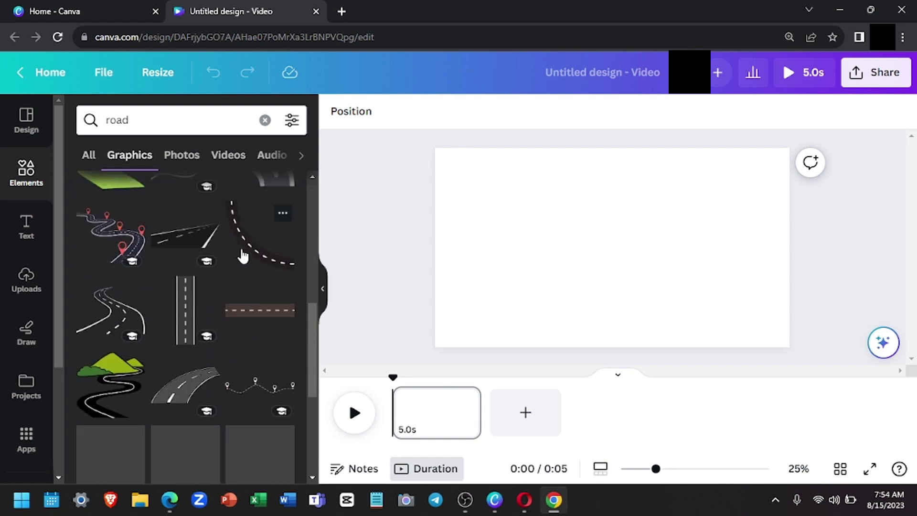
scroll(243, 255, down, 5)
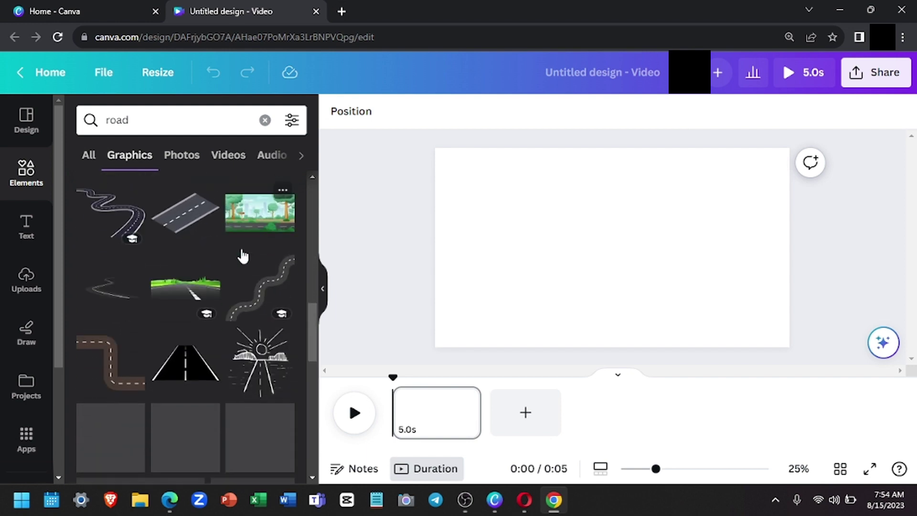
scroll(242, 254, down, 6)
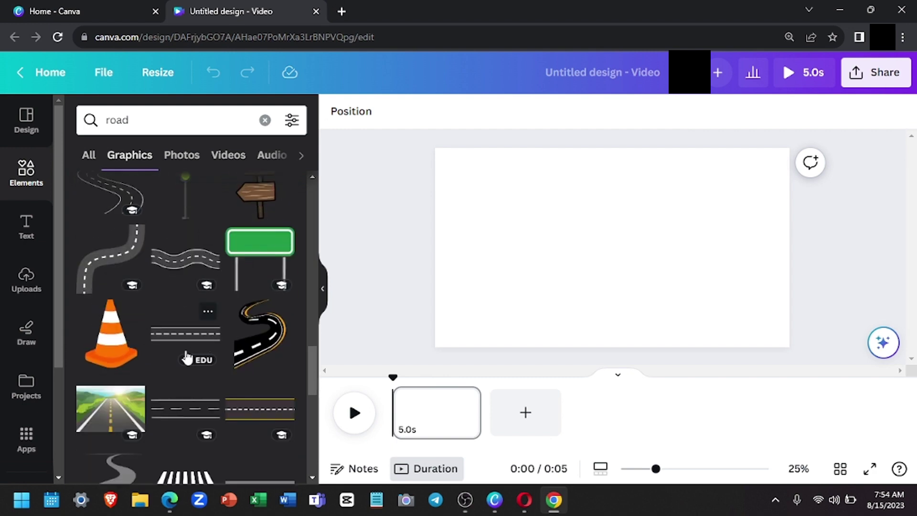
scroll(143, 353, down, 2)
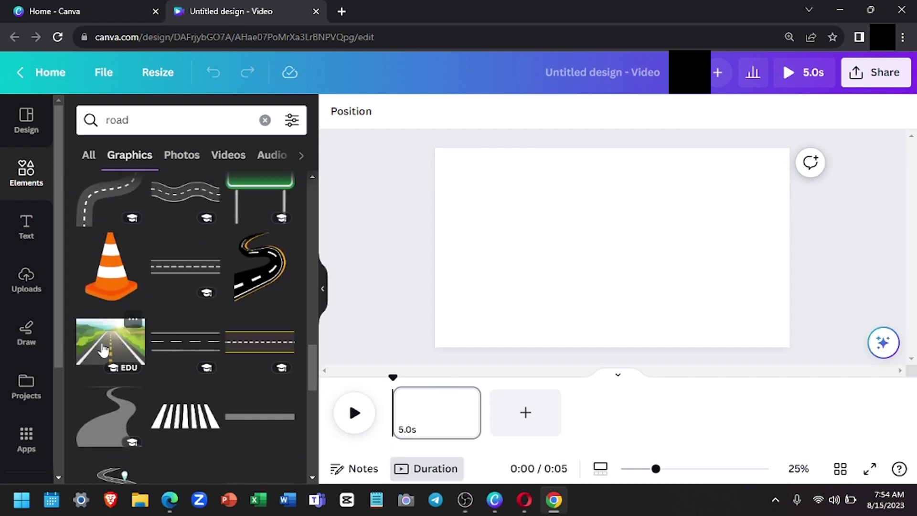
click(103, 351)
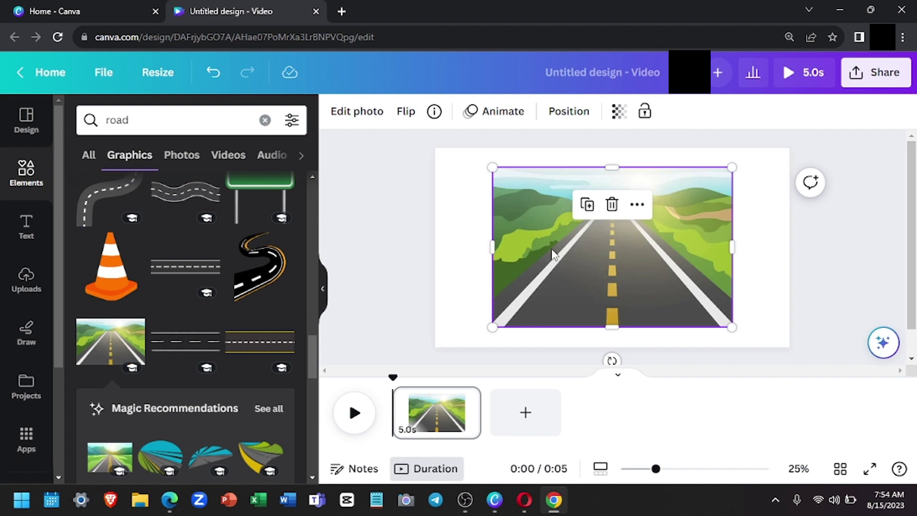
Move and stretch the road image until it covers the whole page.
drag(572, 244, 630, 225)
drag(550, 307, 434, 400)
drag(524, 308, 523, 282)
click(820, 210)
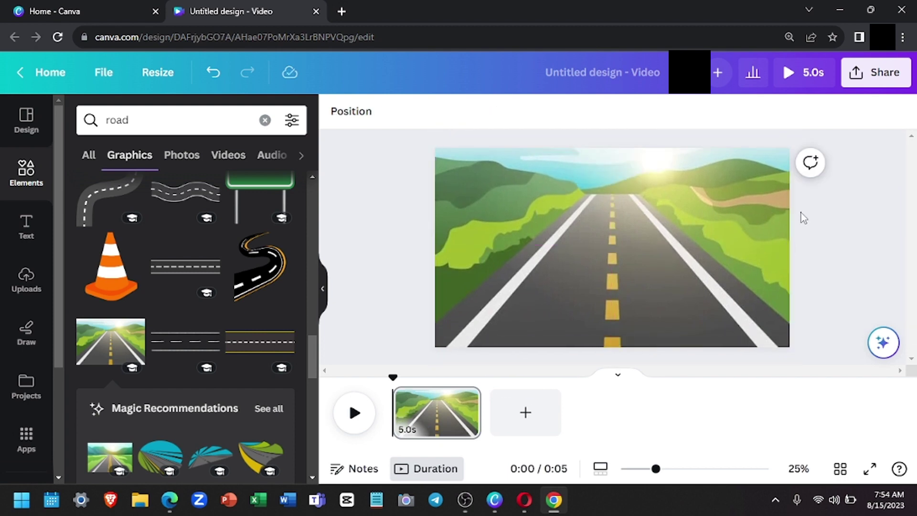
Search Elements for 'car', filtered to animated graphics only.
click(28, 184)
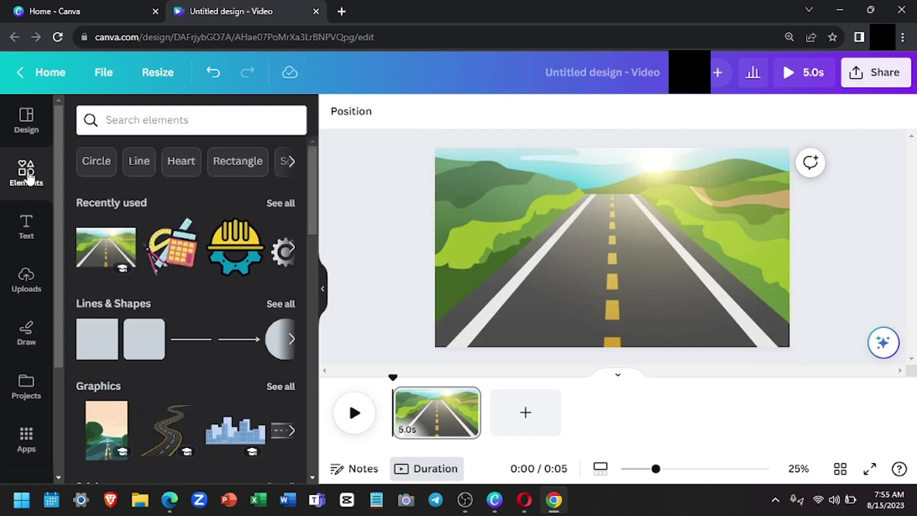
click(153, 114)
text(car)
key(Return)
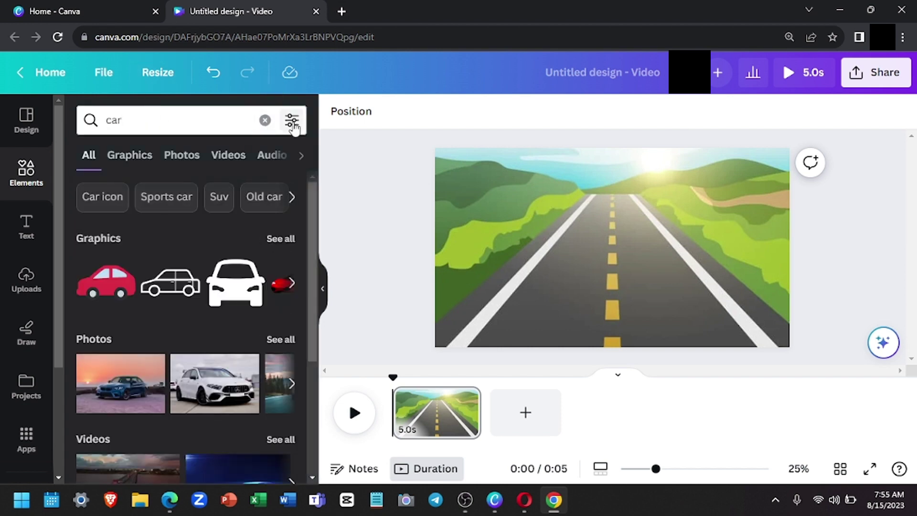
click(291, 120)
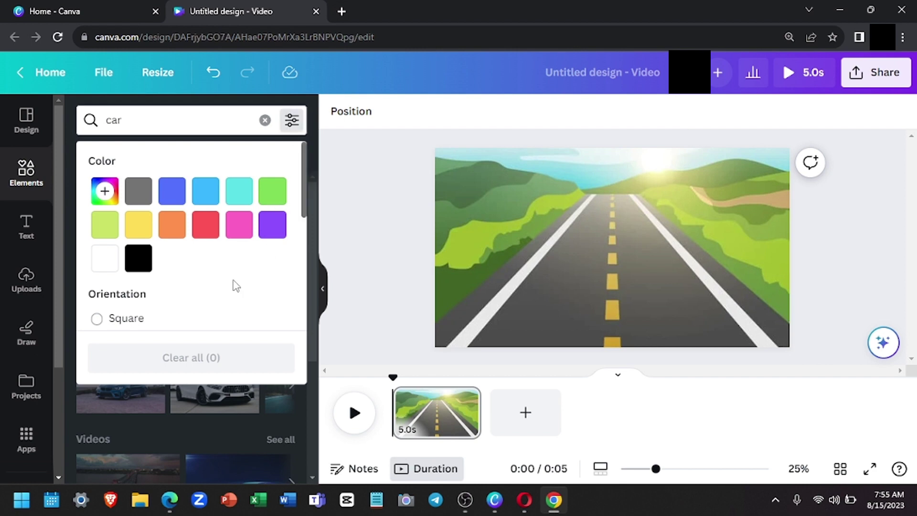
scroll(234, 286, down, 4)
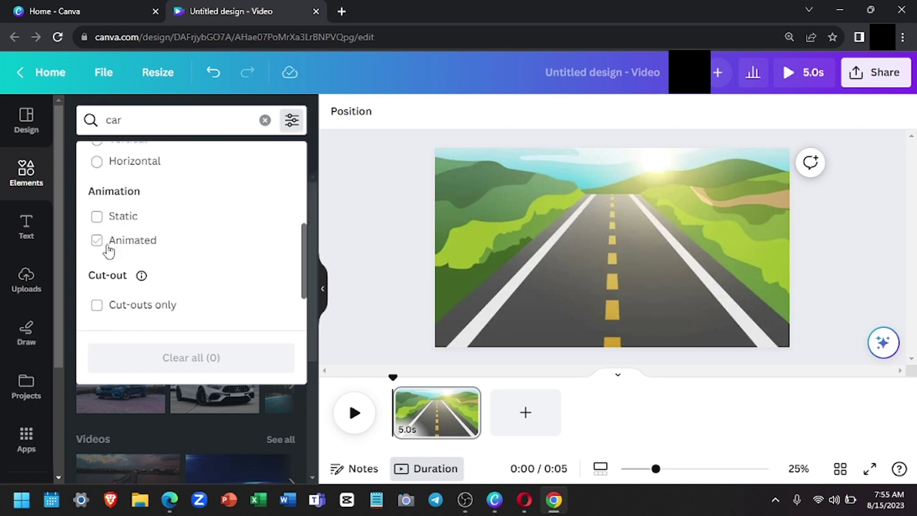
click(98, 243)
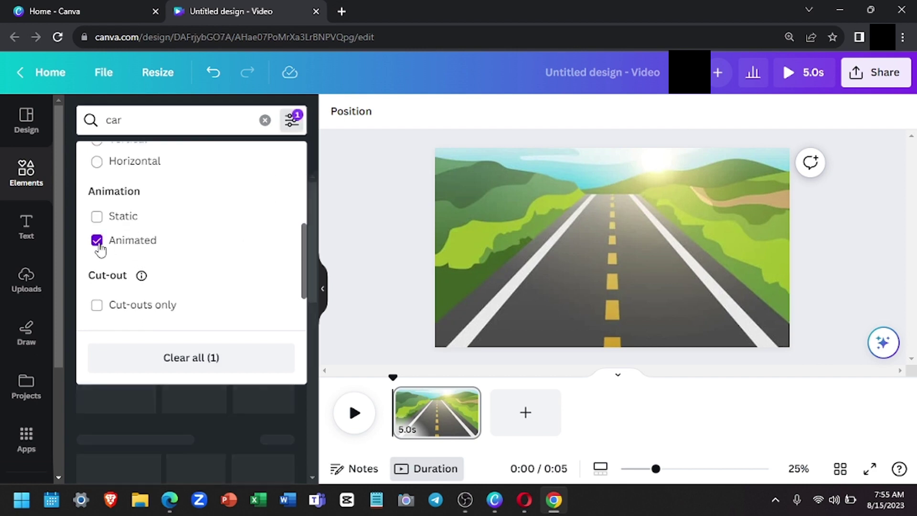
click(300, 122)
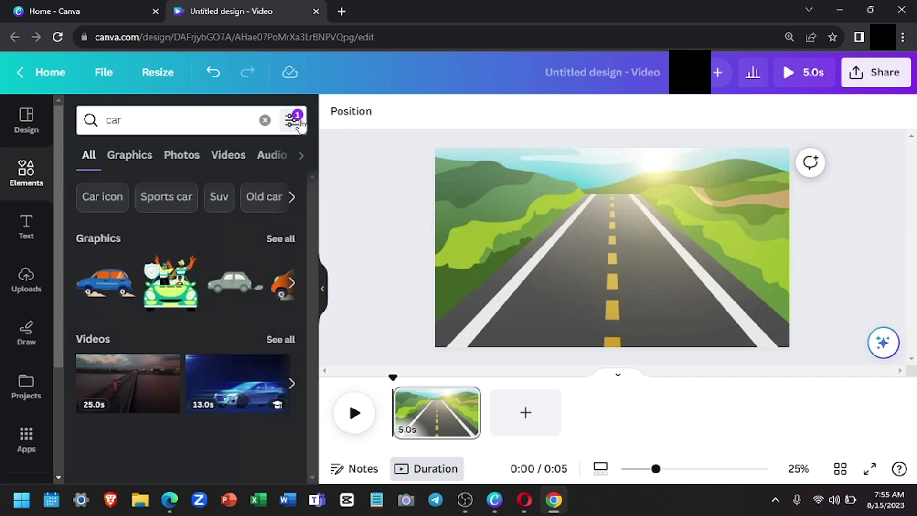
click(130, 162)
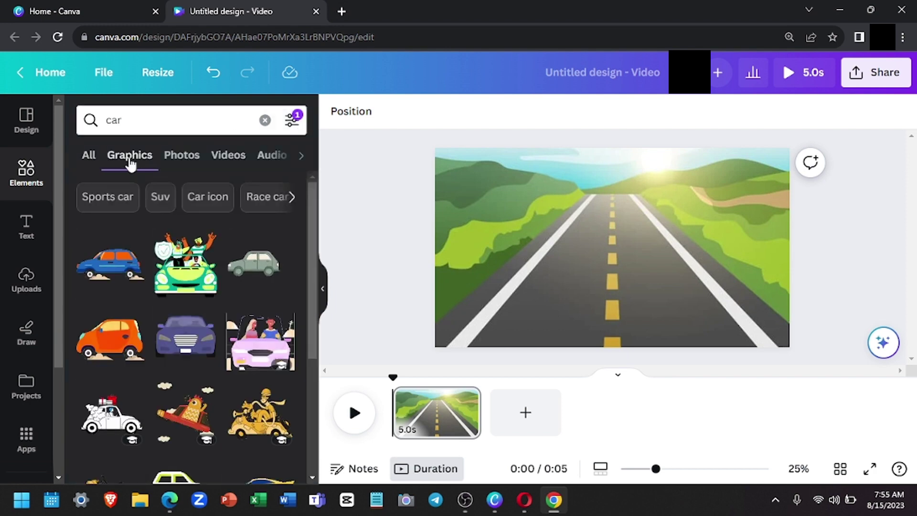
Add the pink car with two passengers, enlarge it and centre it over the road.
scroll(219, 351, down, 3)
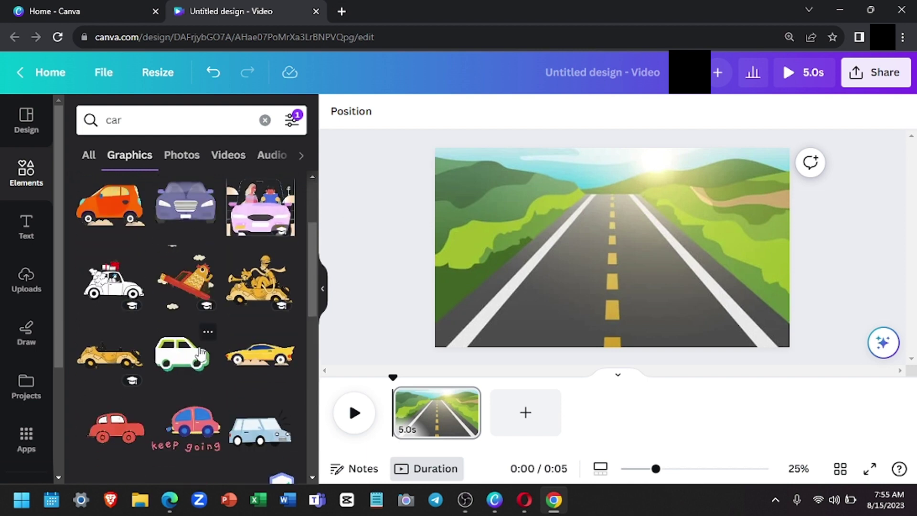
scroll(219, 351, down, 5)
scroll(194, 352, down, 4)
scroll(166, 345, up, 4)
scroll(165, 342, up, 2)
scroll(166, 347, down, 10)
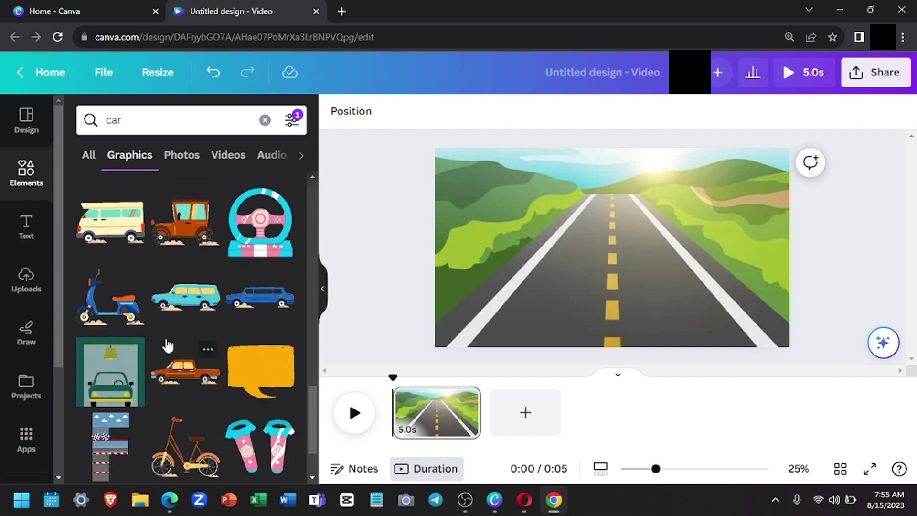
scroll(167, 336, up, 10)
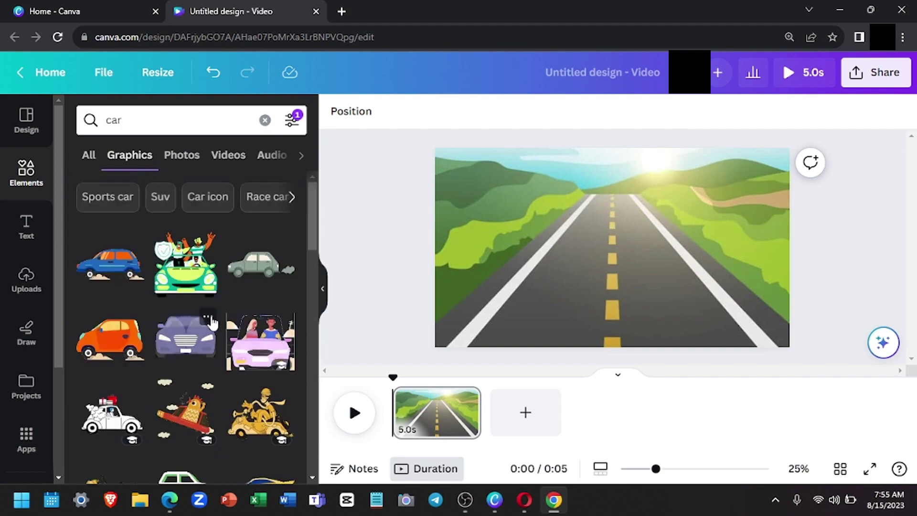
click(258, 350)
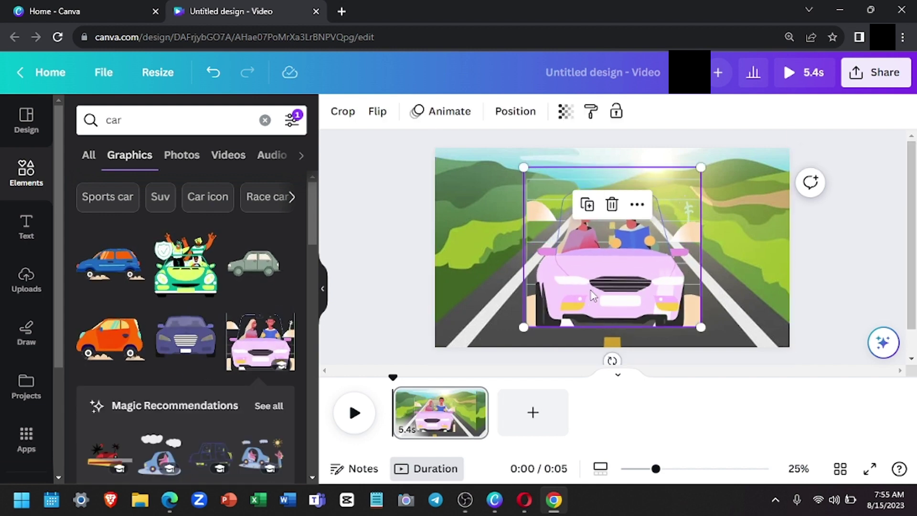
drag(592, 296, 584, 290)
drag(518, 327, 494, 347)
drag(560, 306, 576, 307)
click(869, 257)
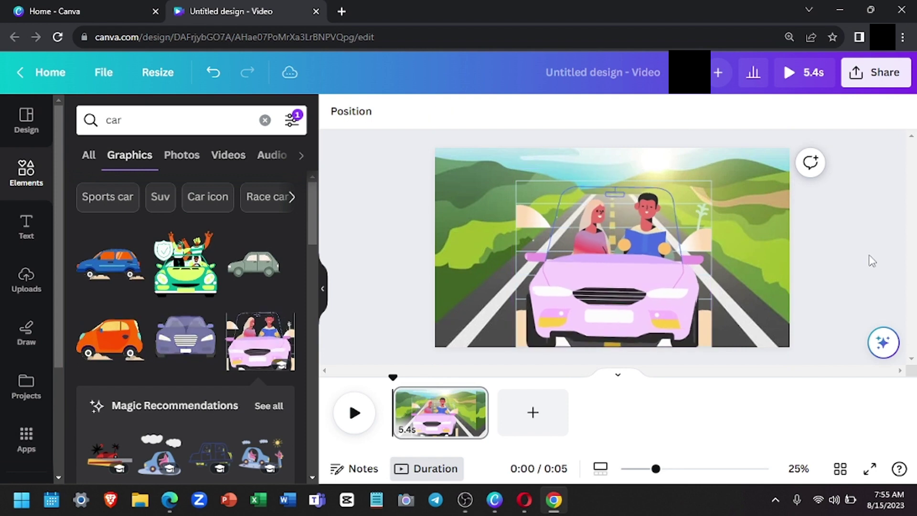
Add a second blank page and search Elements for 'Kitchen' graphics.
click(534, 413)
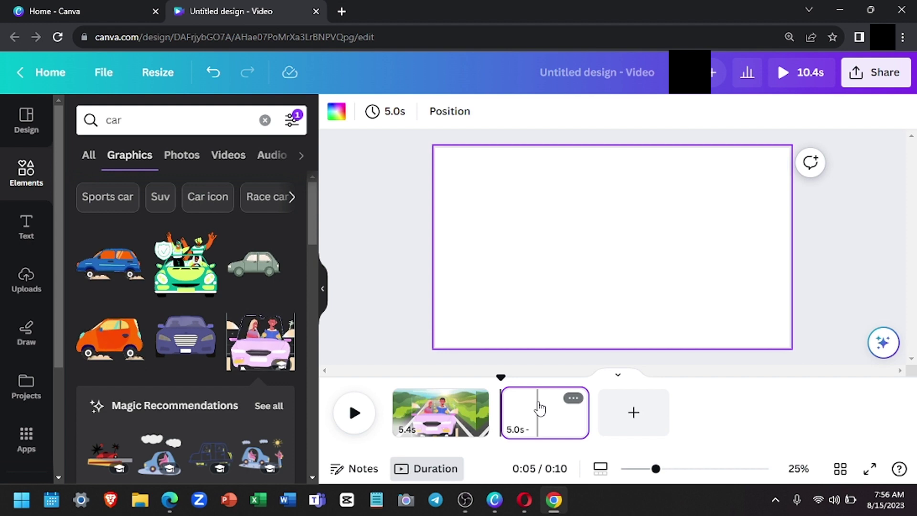
click(35, 176)
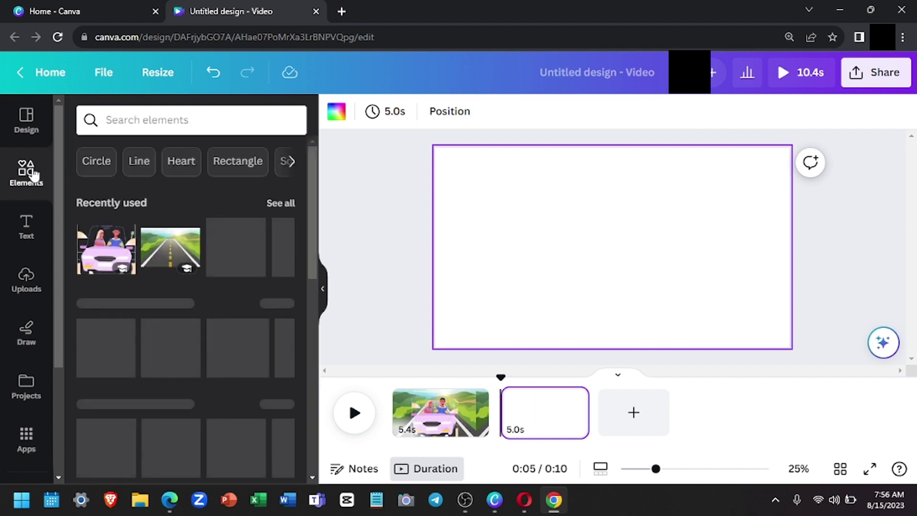
click(141, 117)
text(kit)
key(Down)
key(Return)
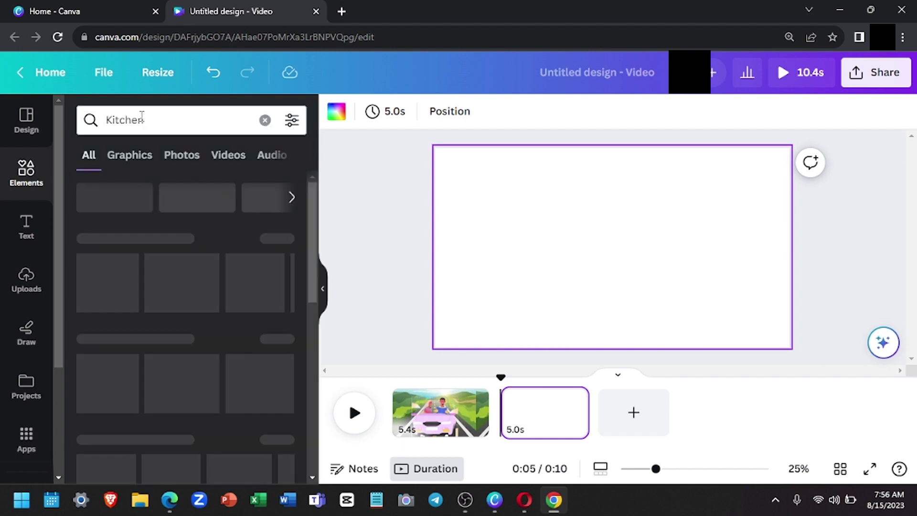
click(144, 161)
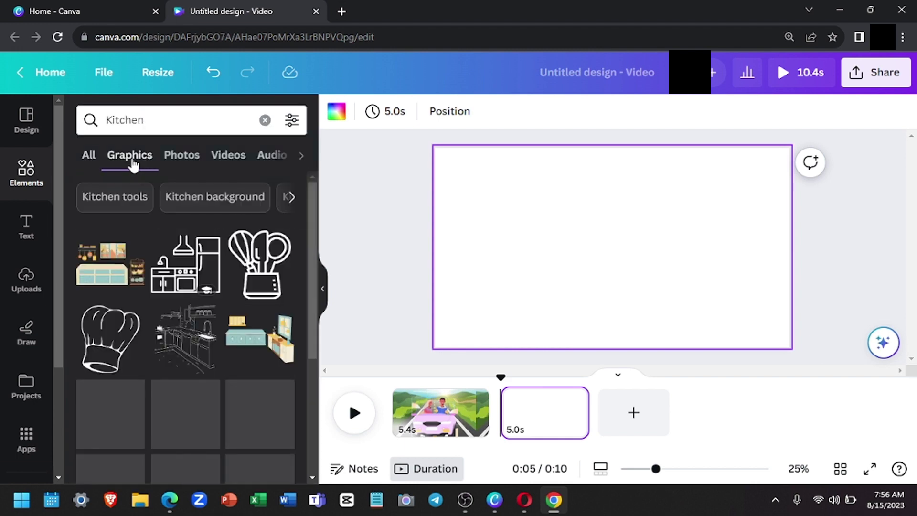
Add the yellow wall-with-window graphic and stretch it to fill the page.
scroll(210, 311, down, 5)
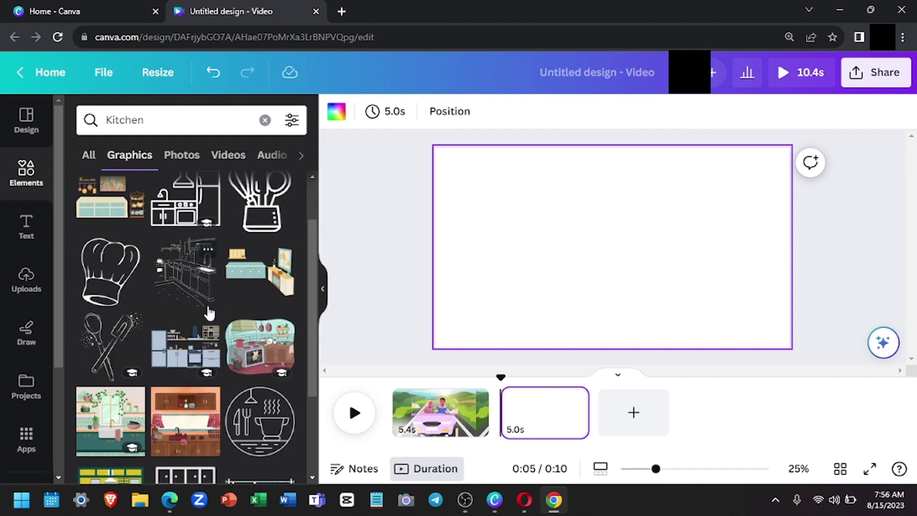
scroll(191, 325, down, 5)
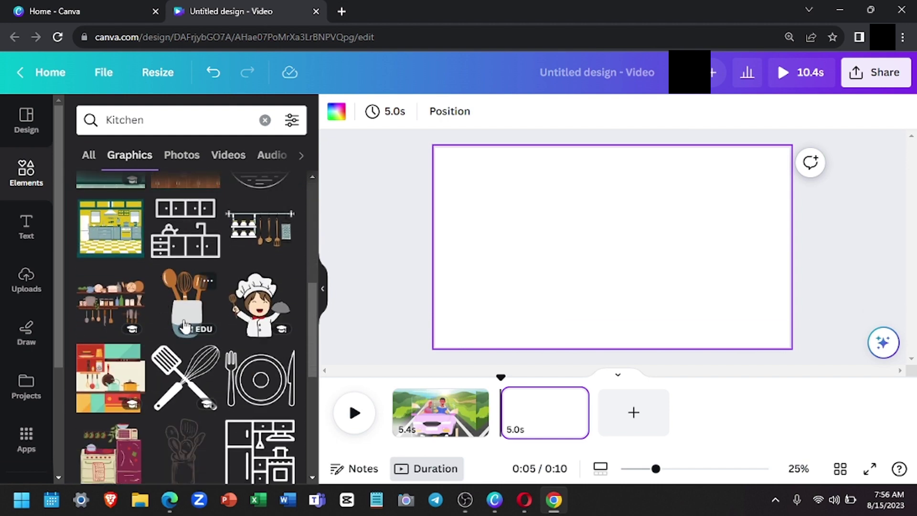
scroll(177, 378, down, 5)
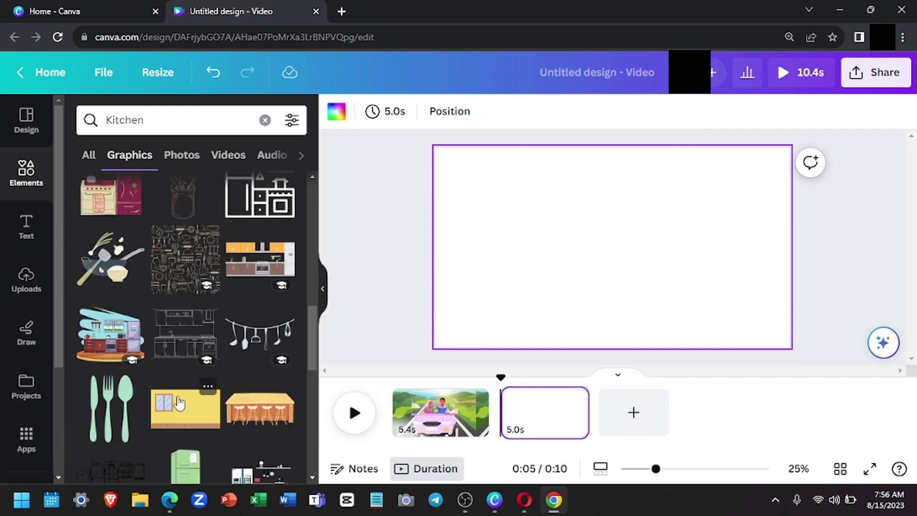
click(185, 414)
drag(640, 248, 746, 185)
drag(647, 231, 435, 347)
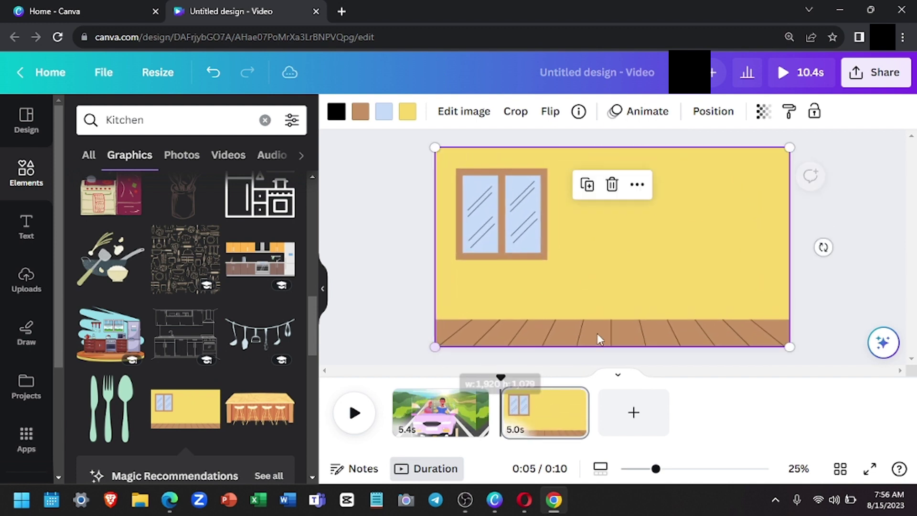
click(877, 287)
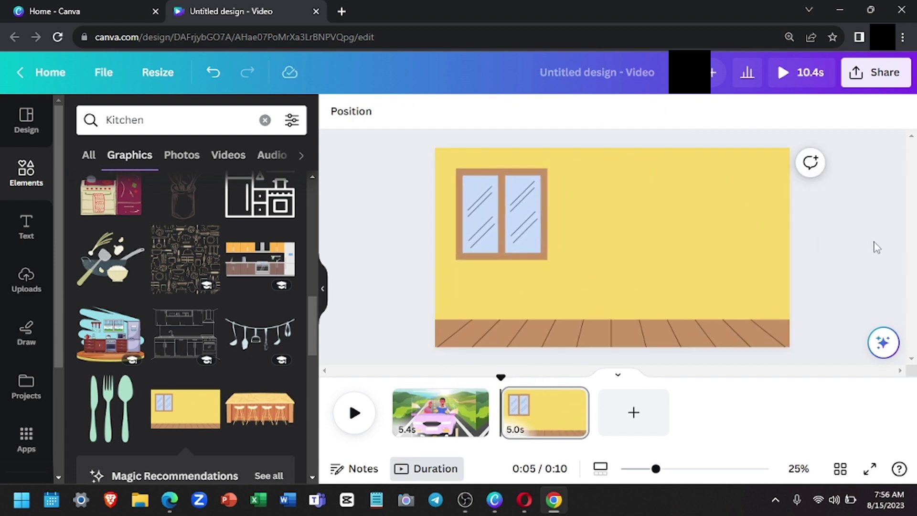
Add the kitchen cabinet graphic and enlarge it across the page's right half.
scroll(197, 298, up, 4)
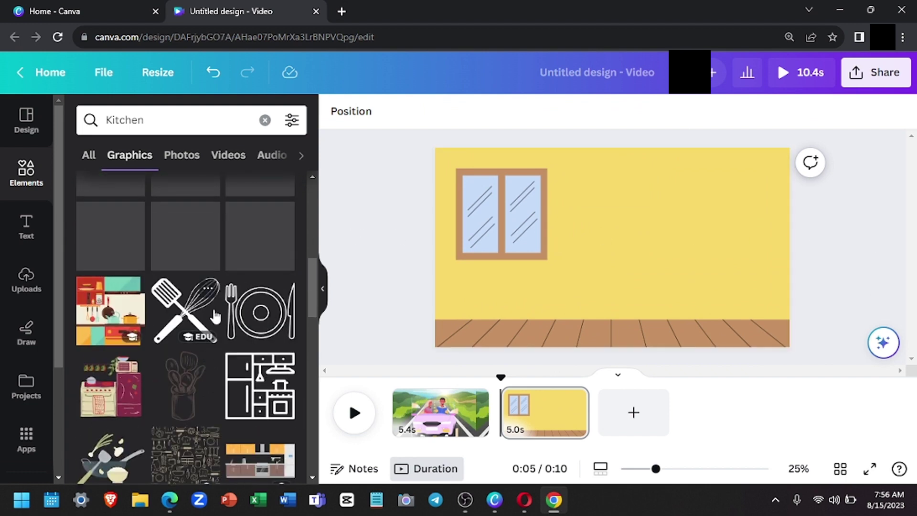
scroll(197, 299, up, 6)
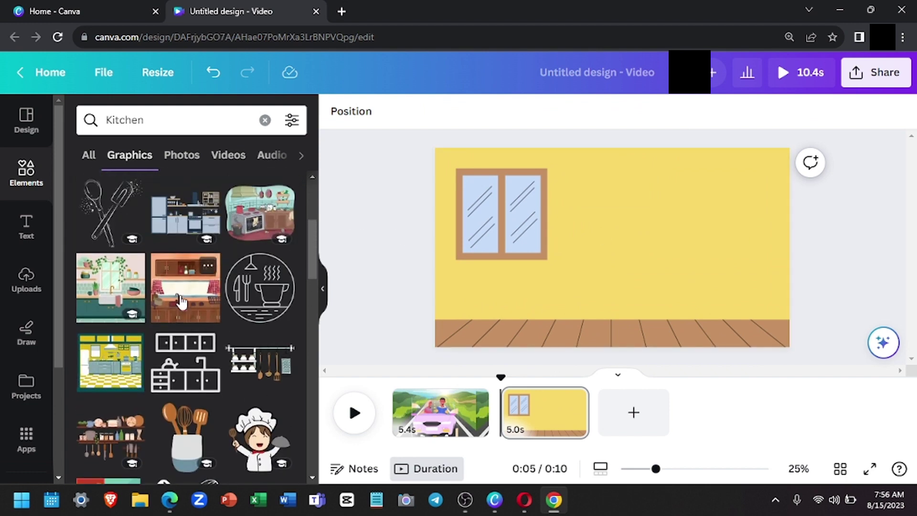
scroll(183, 300, up, 3)
scroll(187, 296, down, 8)
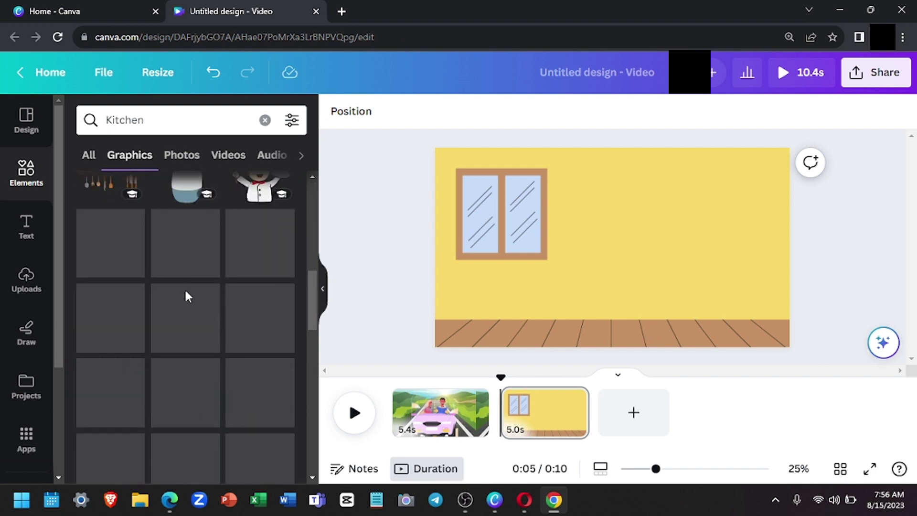
scroll(186, 295, down, 9)
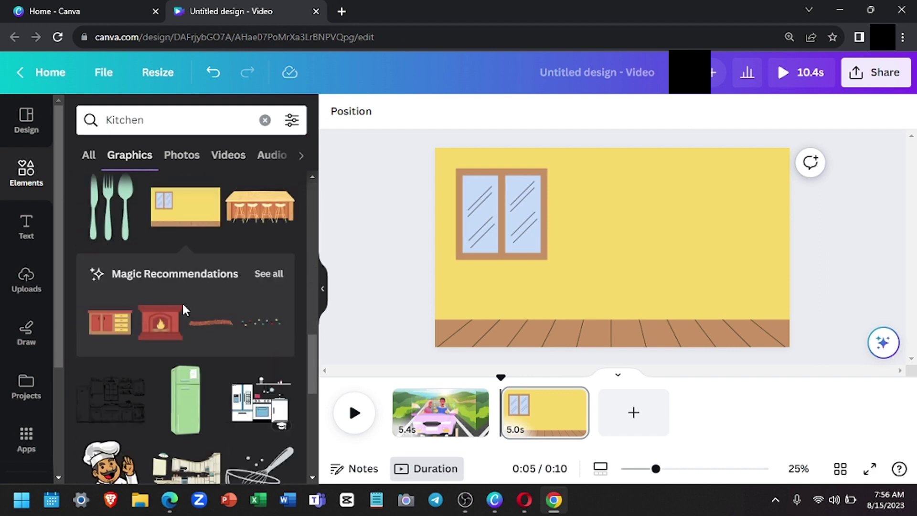
scroll(185, 310, down, 6)
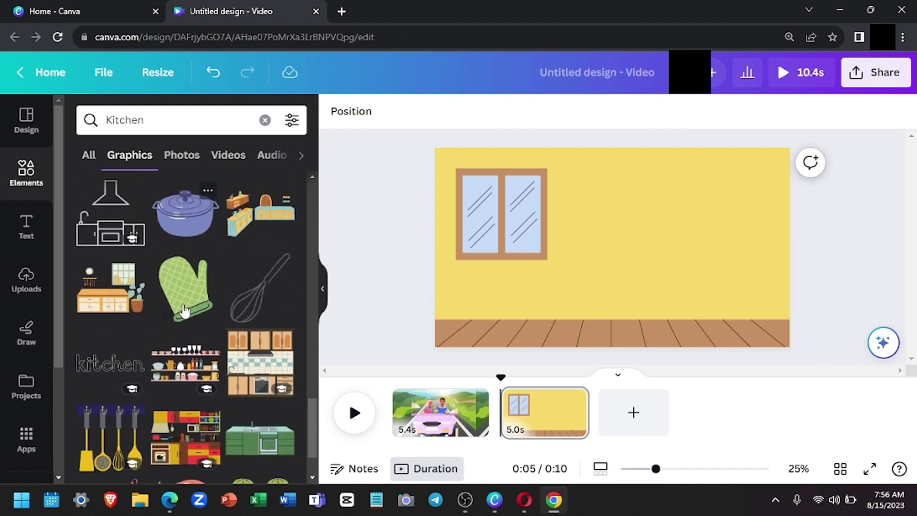
scroll(185, 311, down, 1)
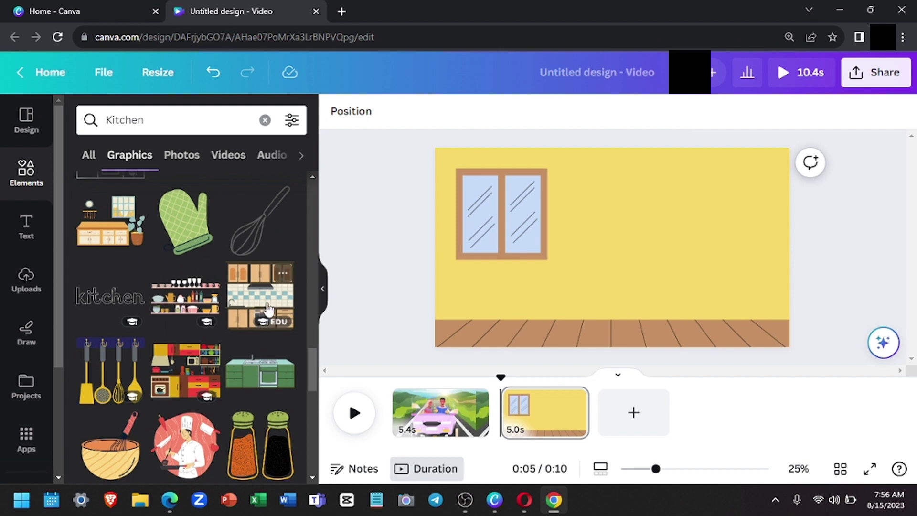
click(268, 307)
drag(626, 231, 763, 269)
drag(688, 218, 590, 178)
click(829, 234)
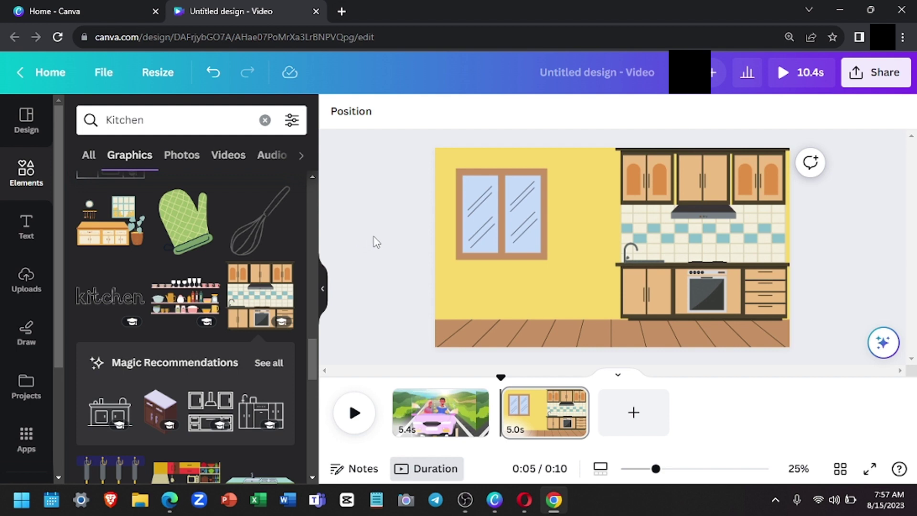
click(26, 173)
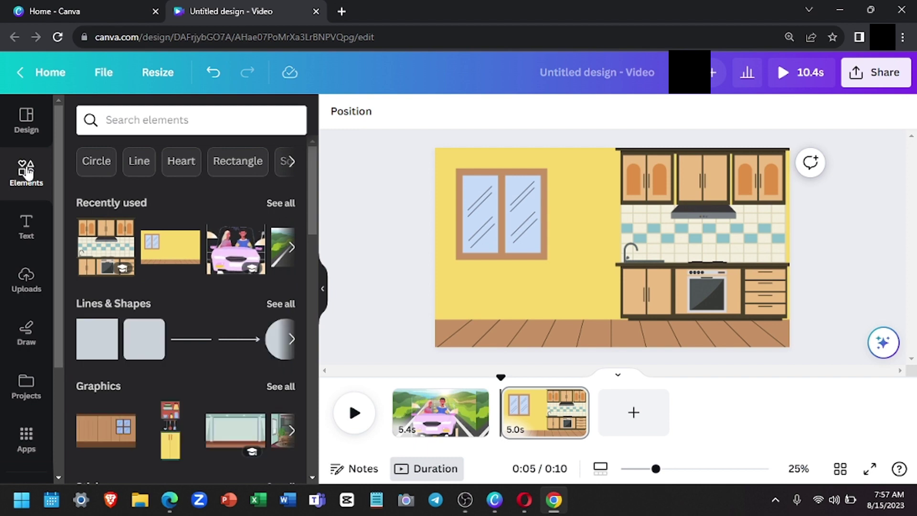
Search Elements for 'eating', restricted to animated graphics.
click(130, 125)
text(eating)
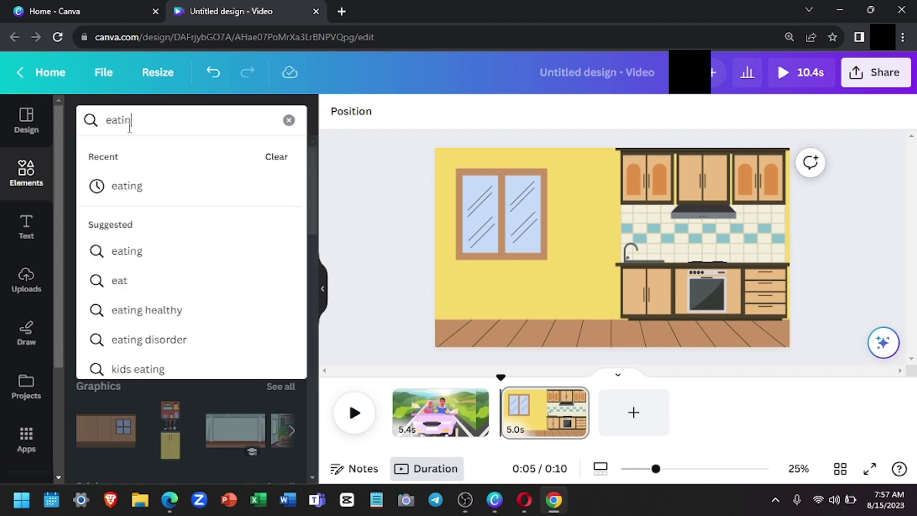
key(Return)
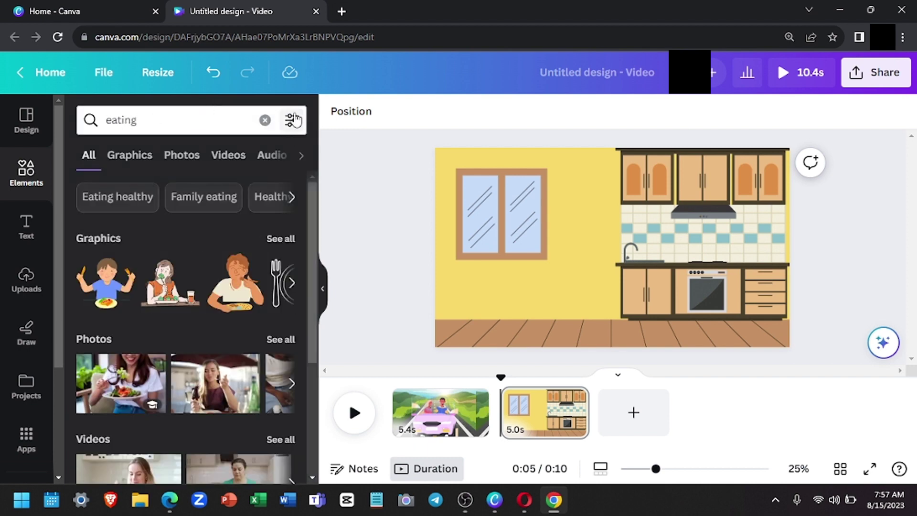
click(291, 121)
scroll(217, 292, down, 3)
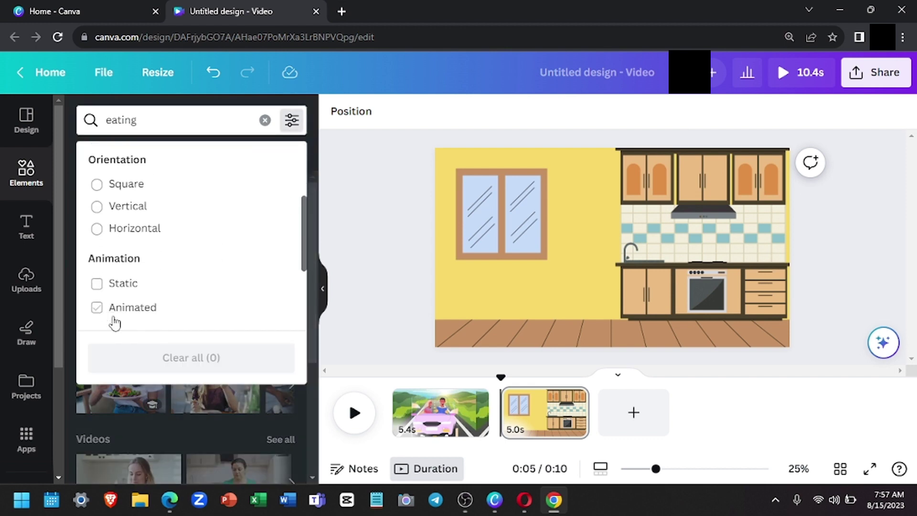
click(95, 308)
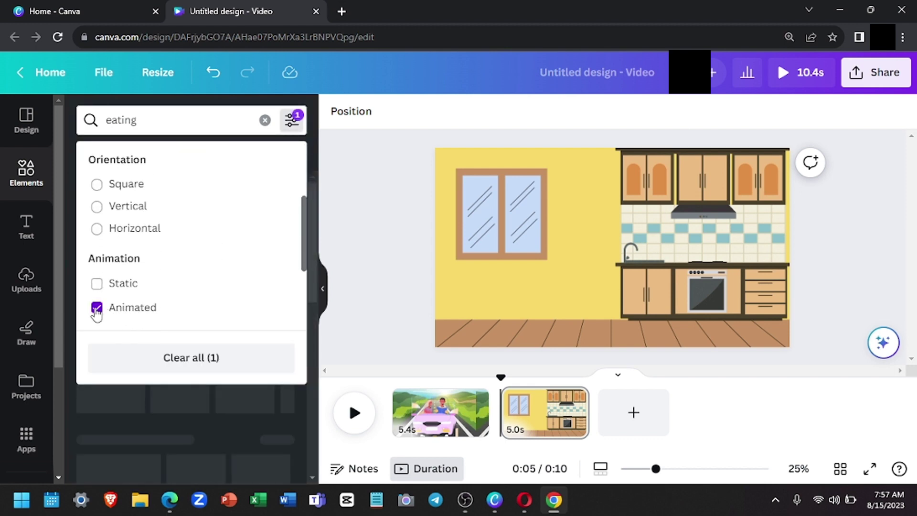
click(305, 137)
click(125, 155)
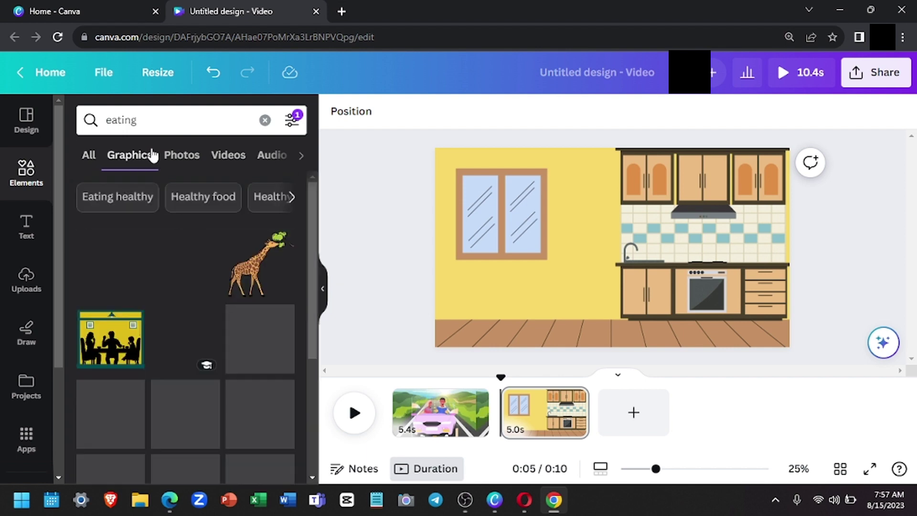
Scroll through the animated eating graphics for a suitable illustration.
scroll(212, 210, down, 2)
scroll(214, 218, down, 4)
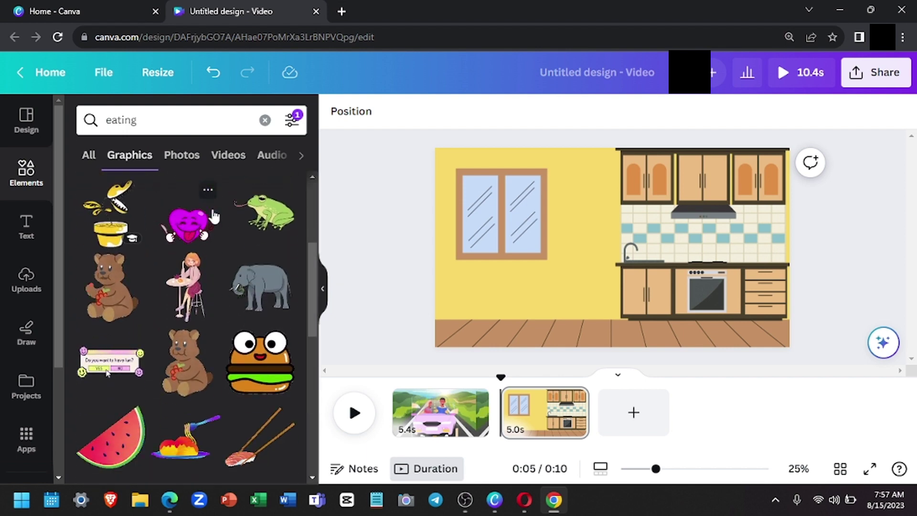
scroll(210, 210, down, 4)
scroll(223, 276, down, 12)
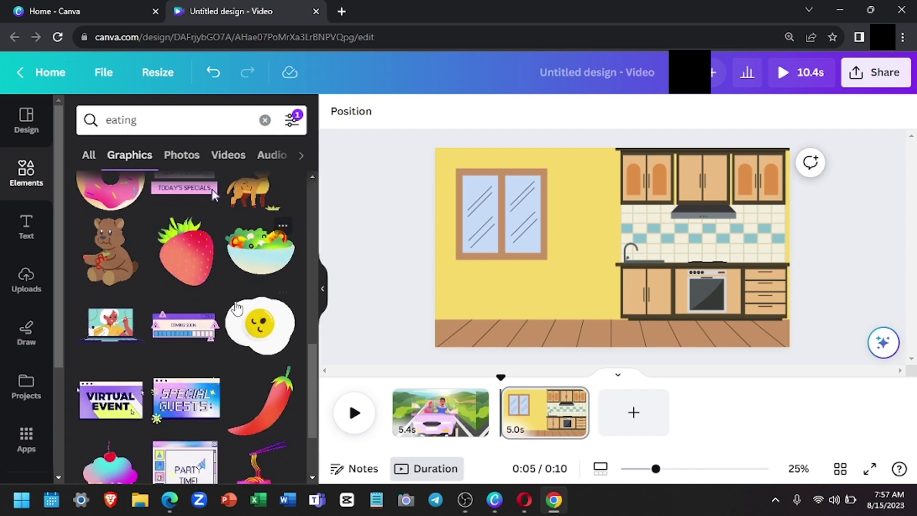
scroll(251, 307, down, 12)
scroll(253, 305, down, 10)
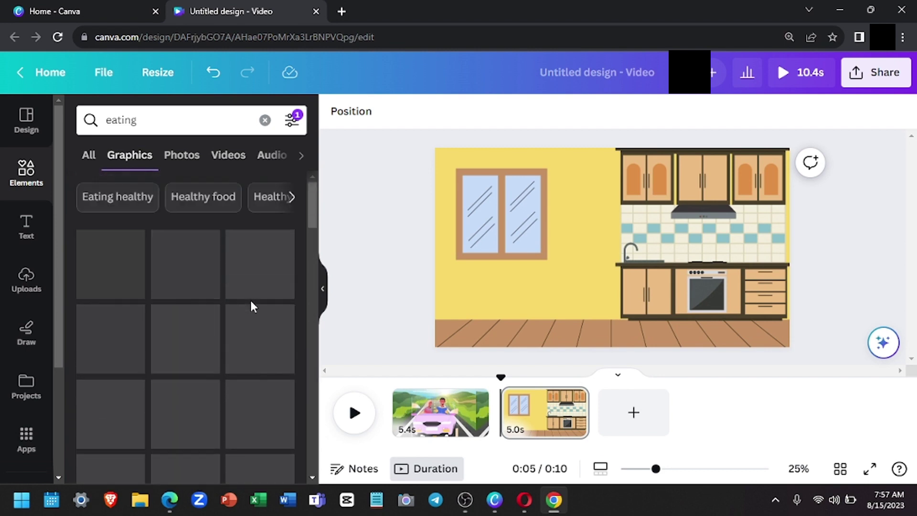
Add the woman-eating-from-a-bowl graphic, shrink it and place it at the lower left.
click(99, 277)
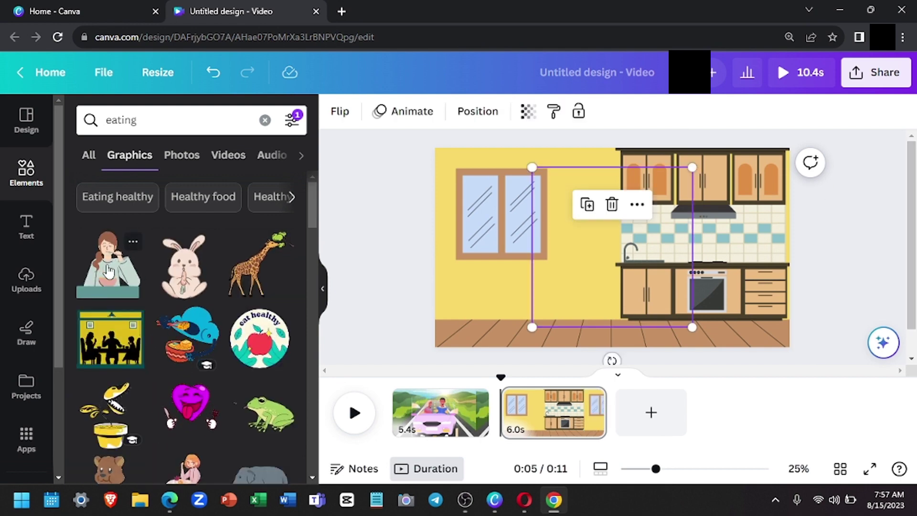
drag(600, 277, 505, 293)
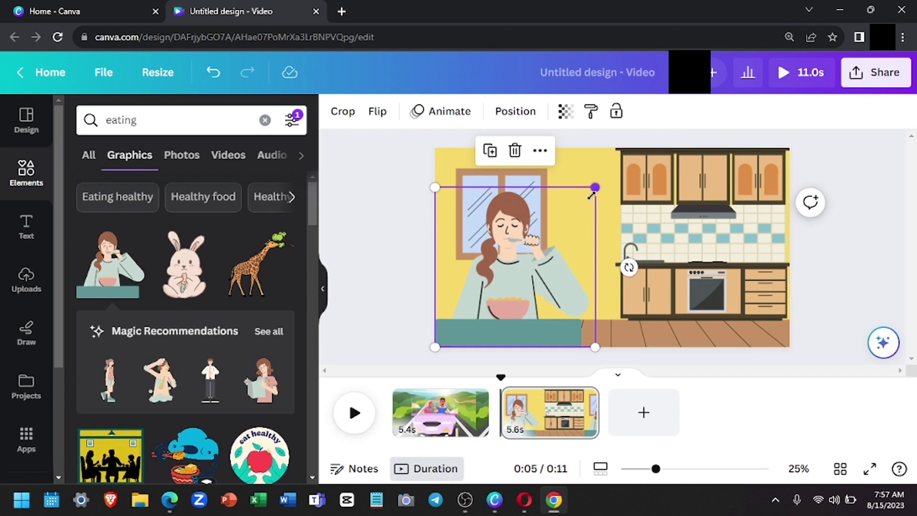
drag(595, 188, 563, 218)
key(Escape)
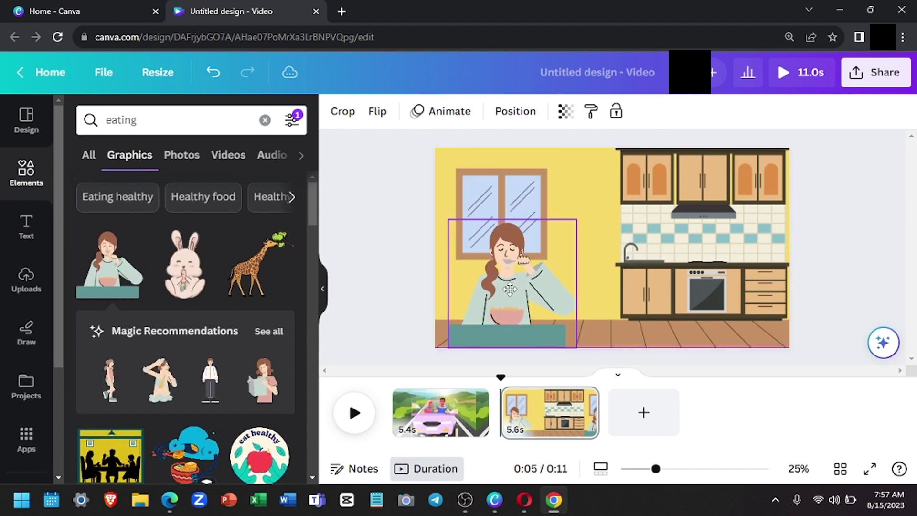
click(498, 288)
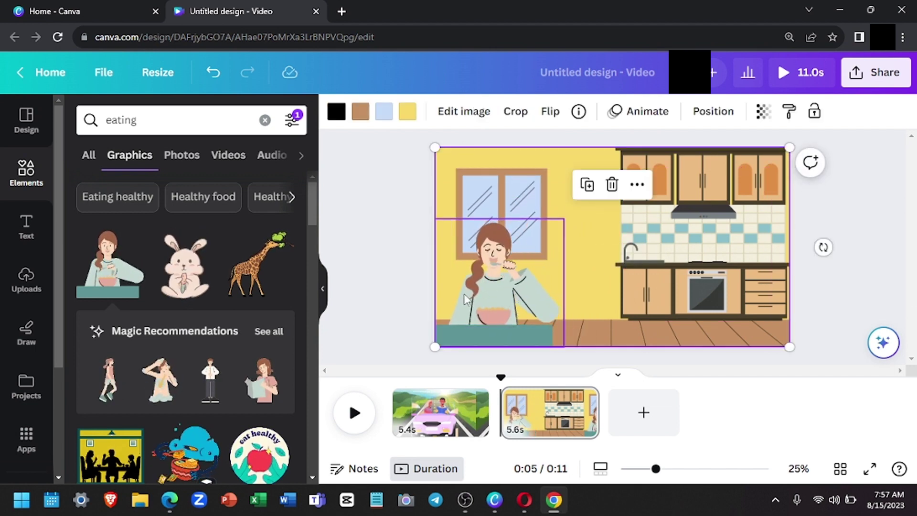
click(396, 308)
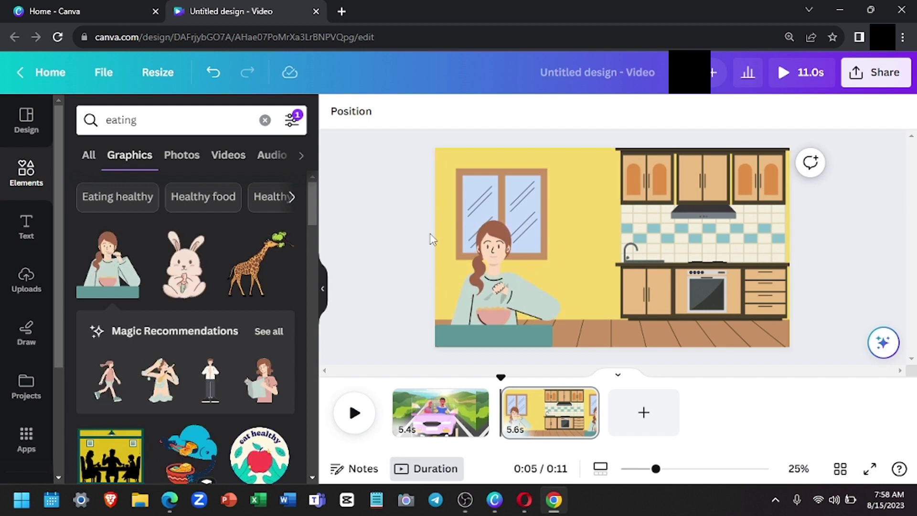
Download the design as a 1080p MP4 video with All pages selected.
click(876, 77)
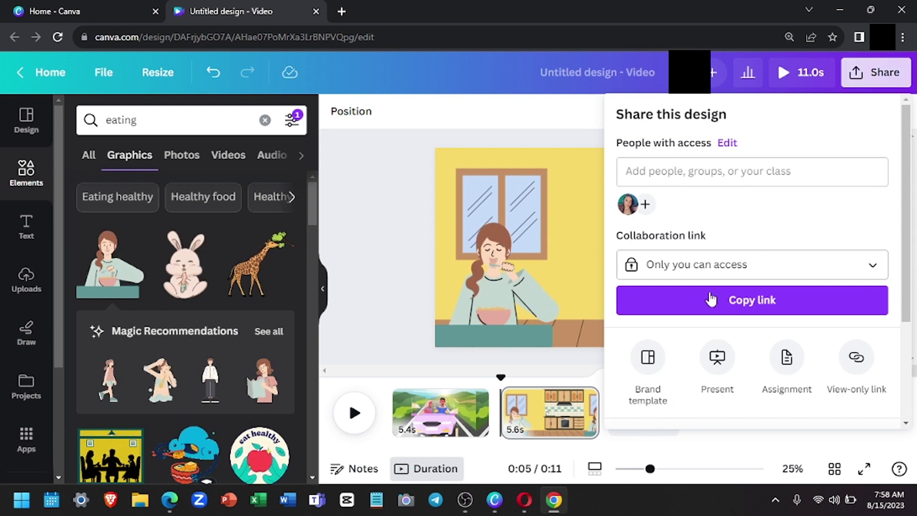
scroll(711, 301, down, 3)
click(705, 323)
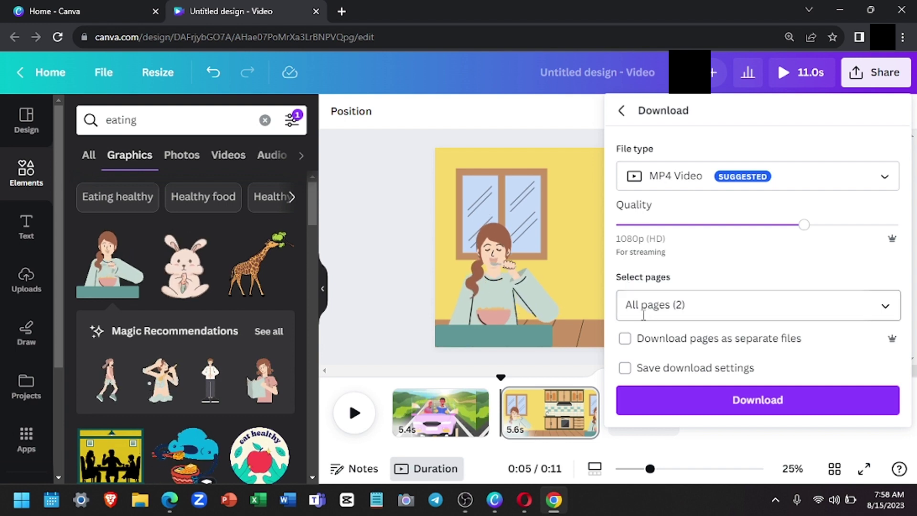
click(693, 315)
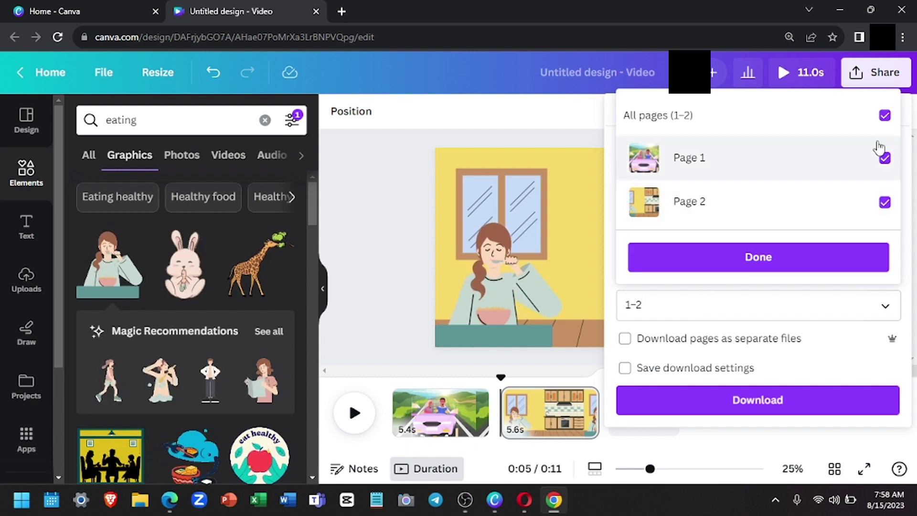
click(883, 118)
click(875, 117)
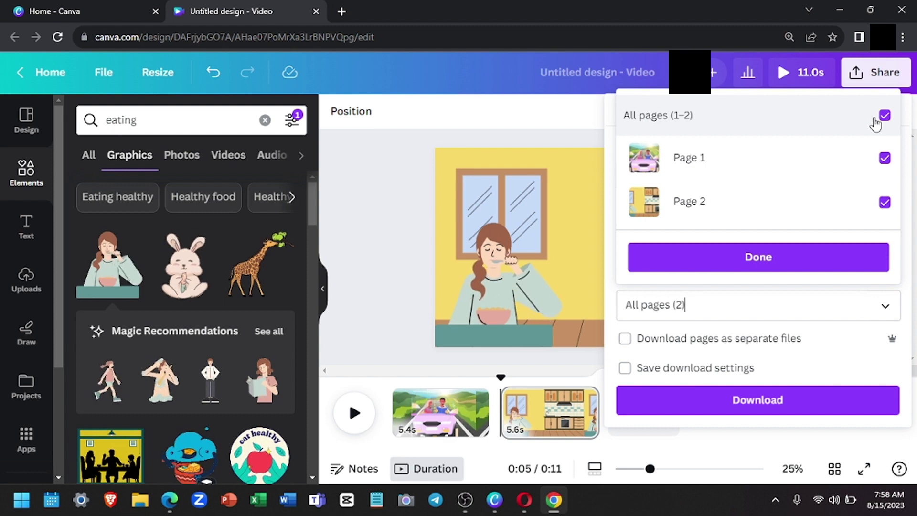
click(764, 260)
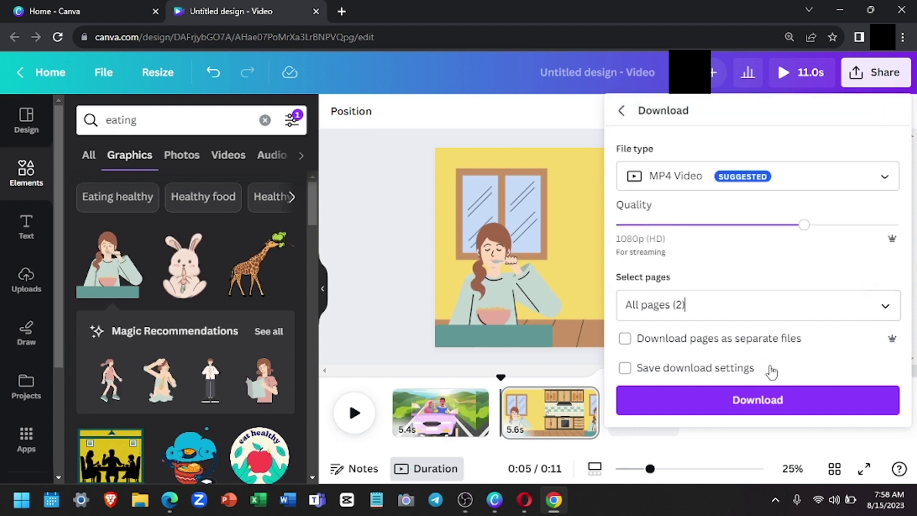
click(734, 406)
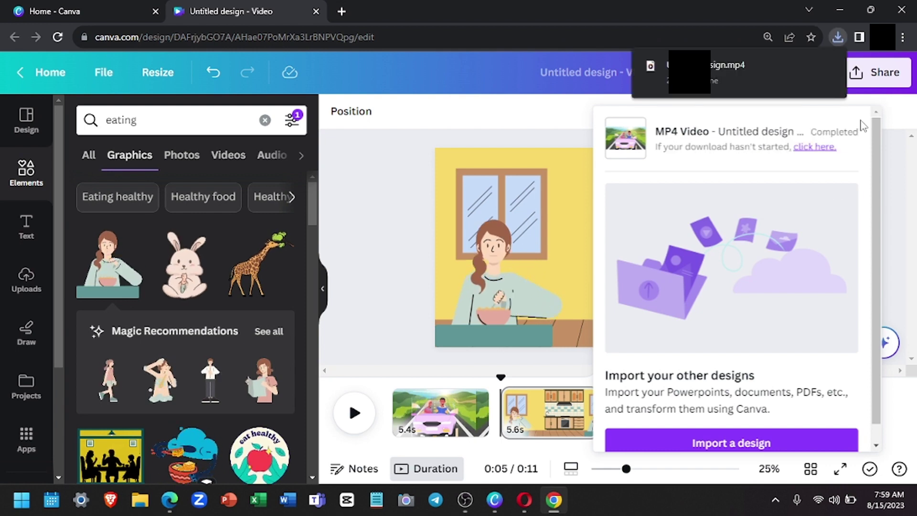
Dismiss the browser's downloads tip and download only Page 2 as an MP4 video.
click(900, 76)
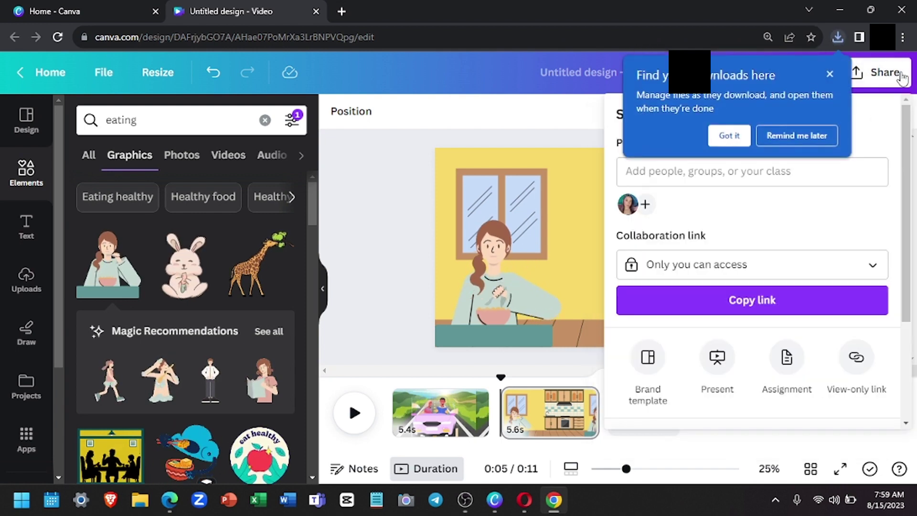
click(831, 74)
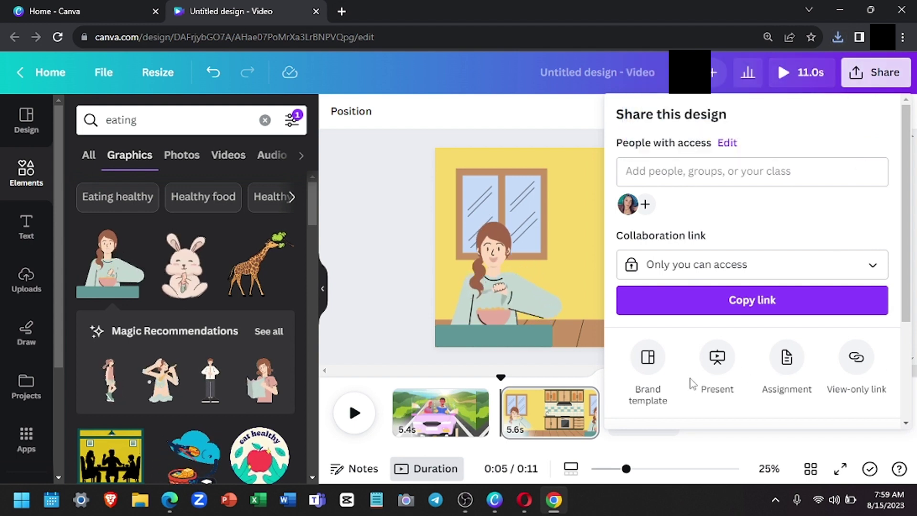
scroll(691, 383, down, 3)
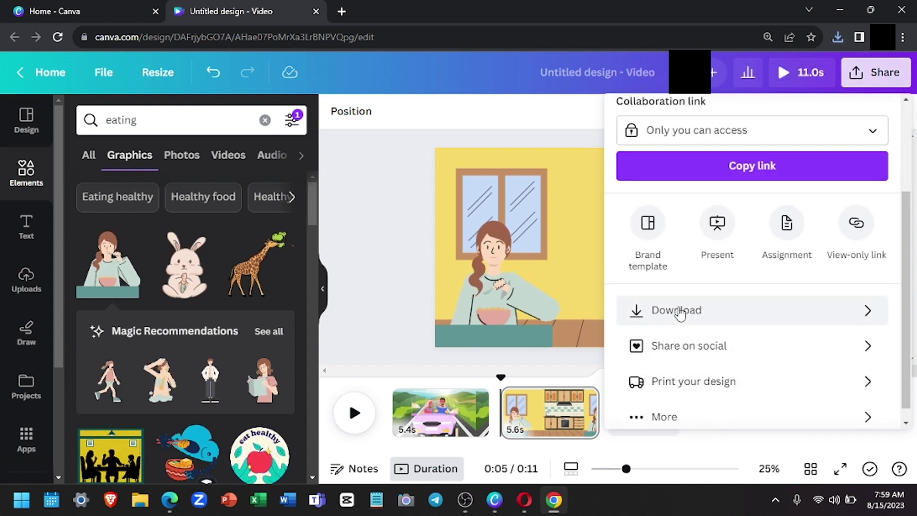
click(675, 312)
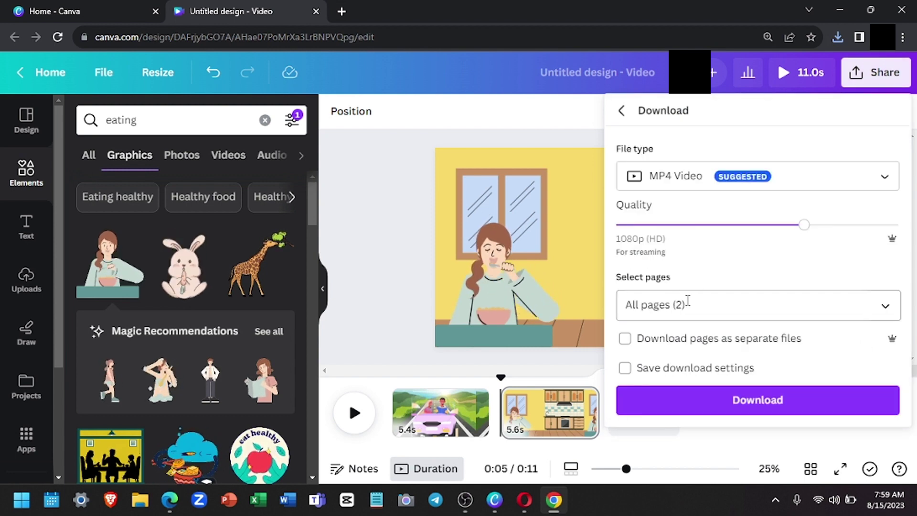
click(685, 305)
click(765, 124)
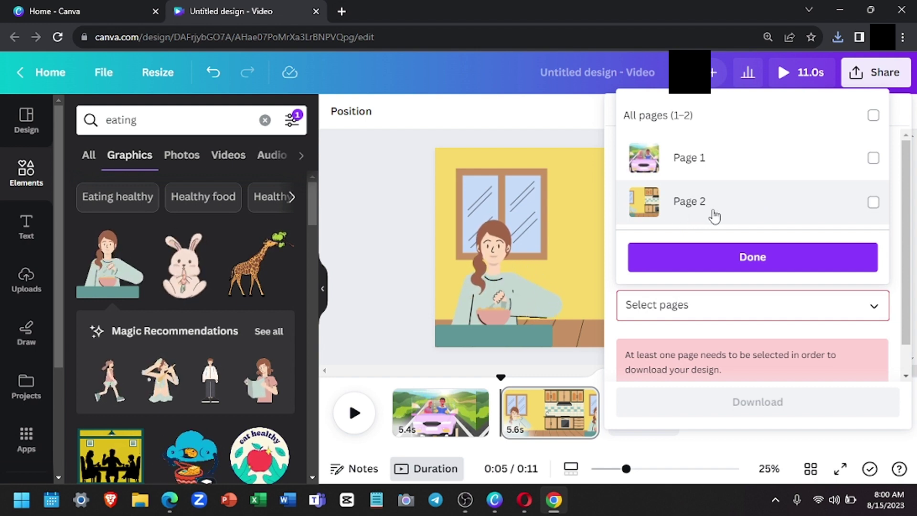
click(872, 203)
click(834, 263)
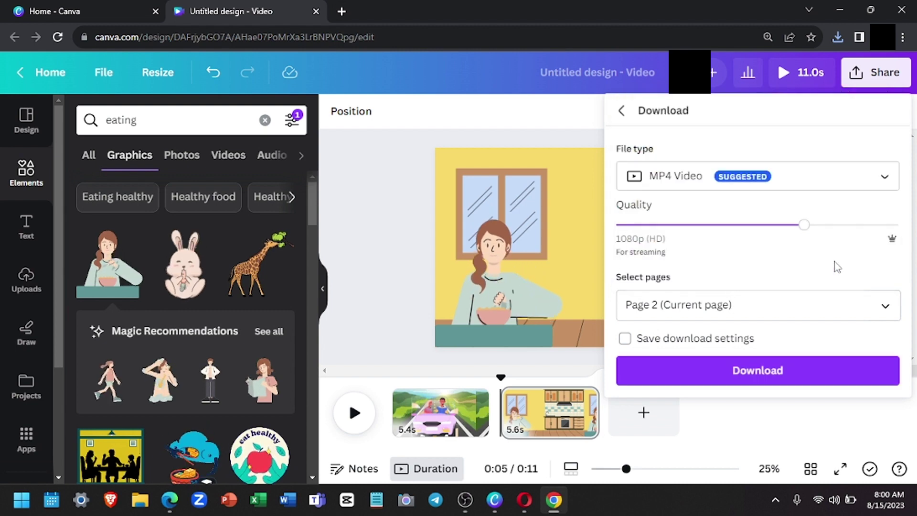
click(753, 372)
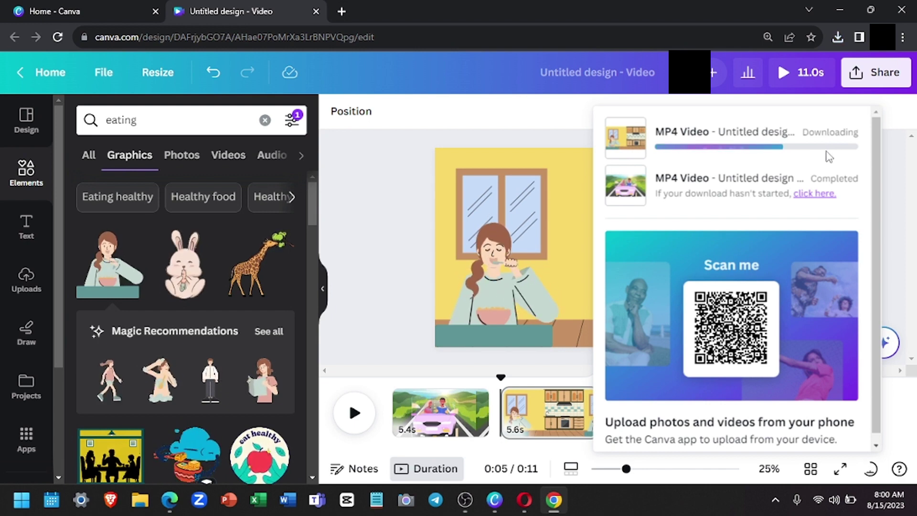
Dismiss the context menu and close the download panels to return to the kitchen page.
right_click(829, 157)
key(Escape)
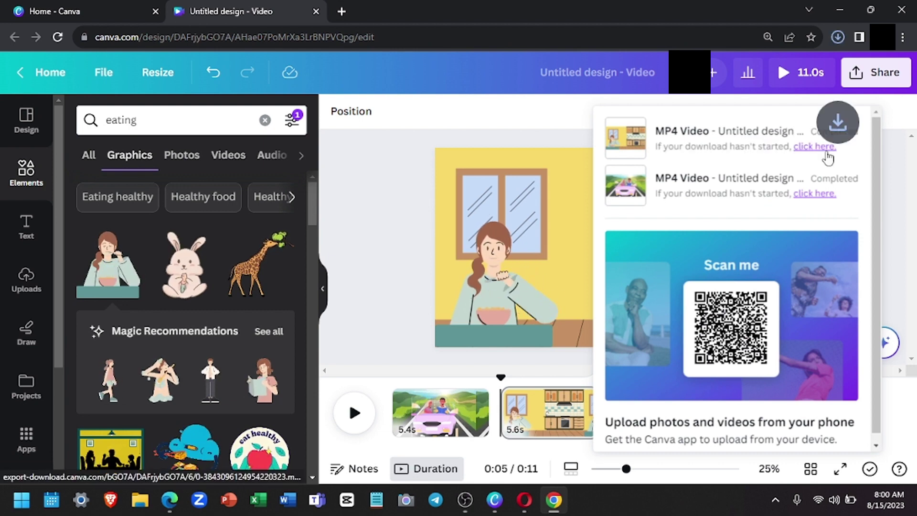
click(900, 155)
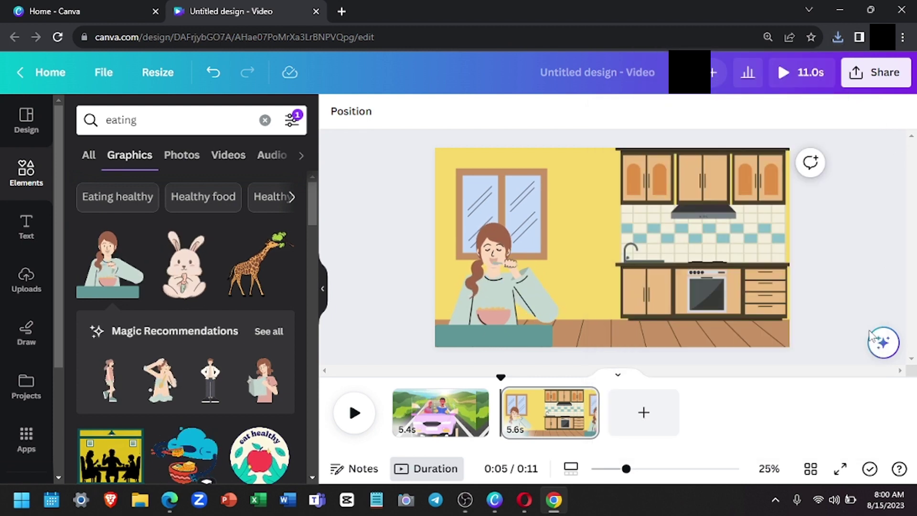
Select page 1 with the car scene and play the video full screen.
click(422, 410)
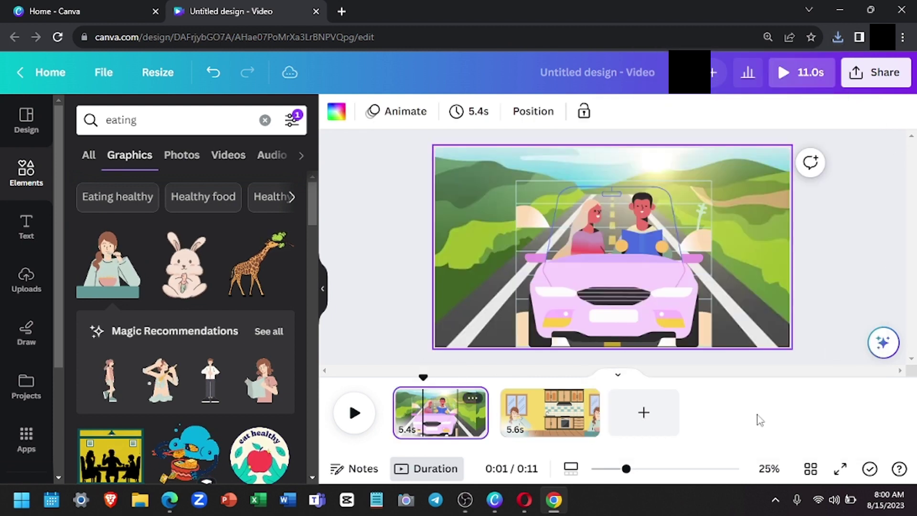
click(840, 469)
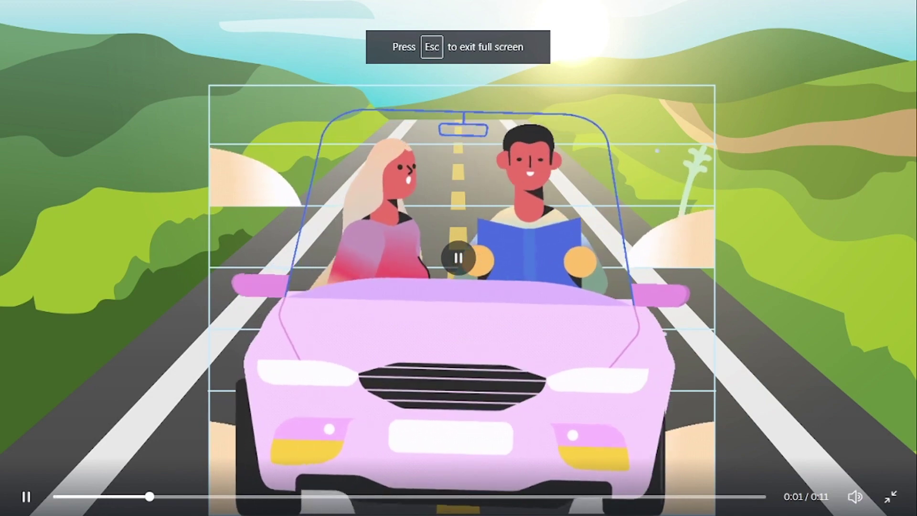